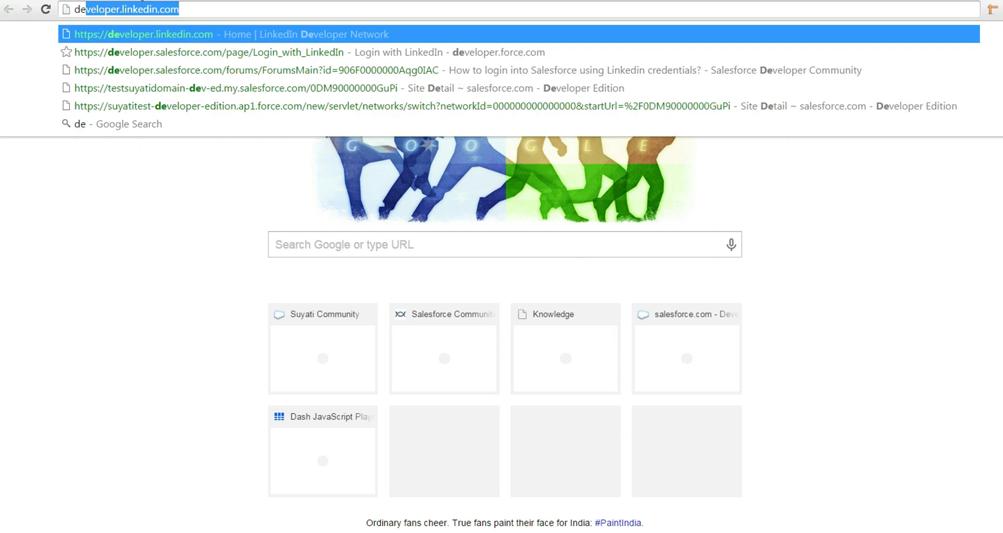
Step: Go to developer.linkedin.com, open My Apps and sign in to LinkedIn
{"action": "type", "text": "velop"}
{"action": "key", "text": "Return"}
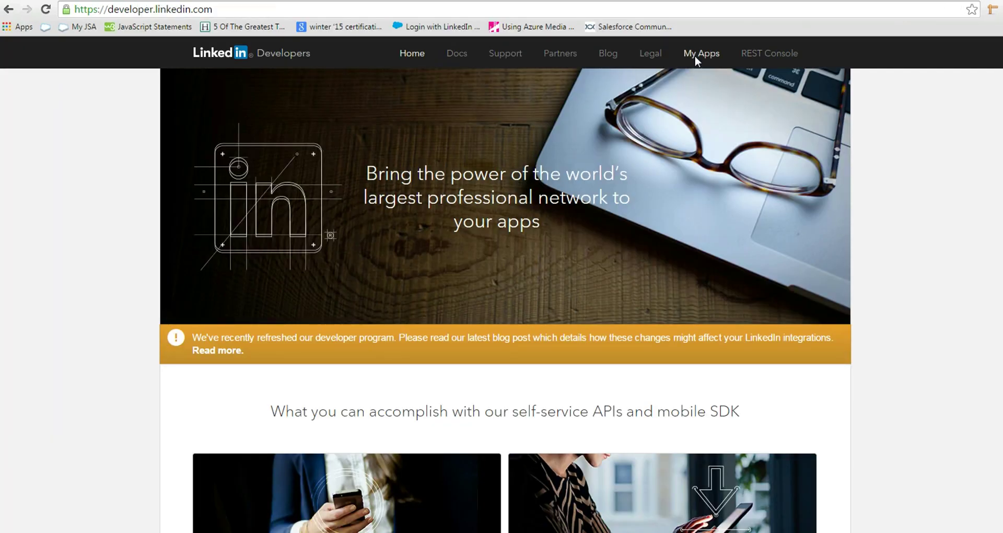
{"action": "left_click", "coordinate": [700, 53]}
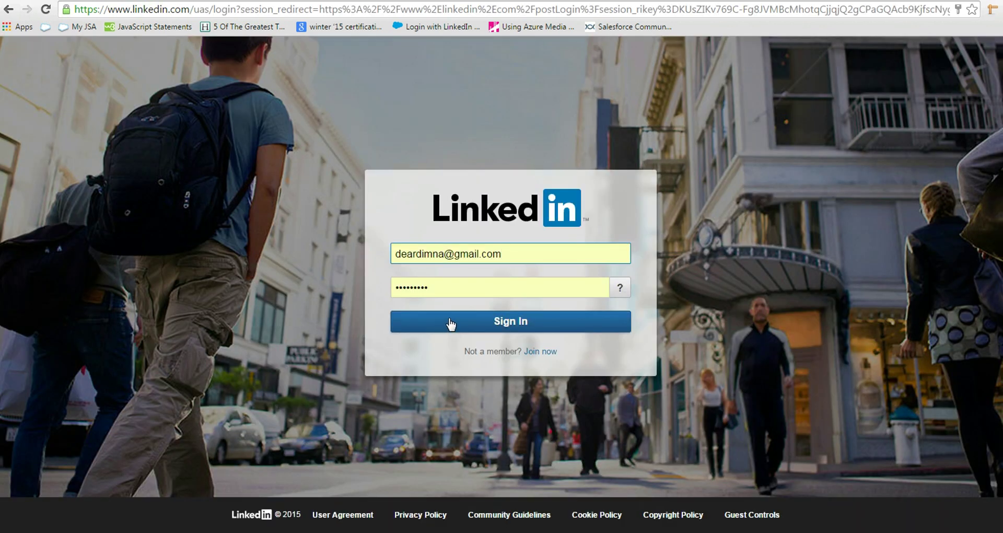
{"action": "left_click", "coordinate": [450, 323]}
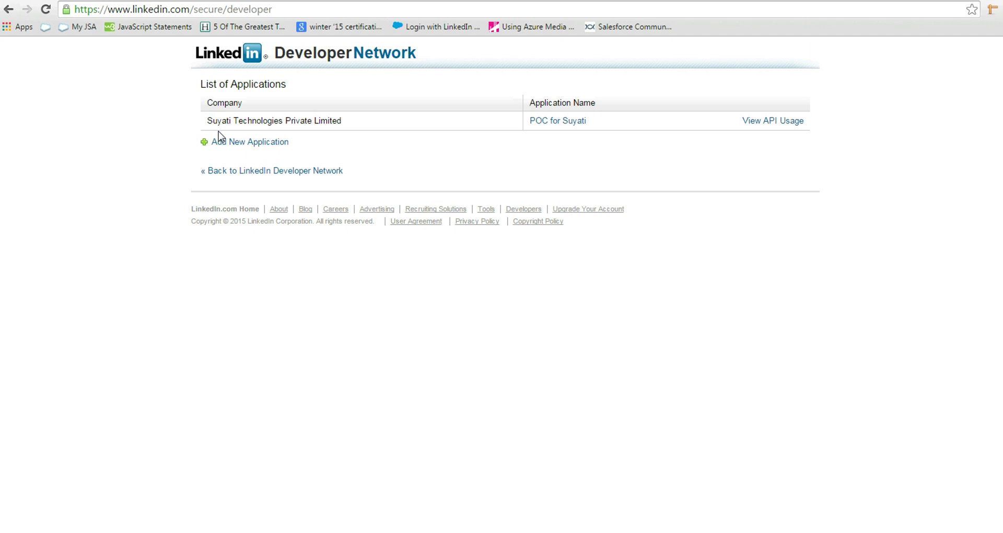
Step: Start a new LinkedIn application named 'Single Sign On', described 'Single sign on using linked in'
{"action": "left_click", "coordinate": [230, 143]}
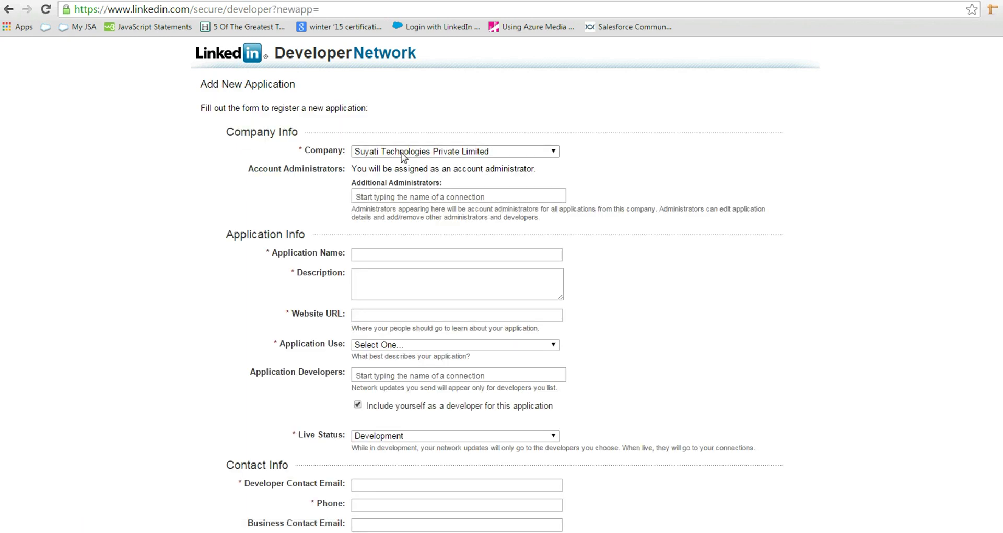
{"action": "left_click", "coordinate": [411, 253]}
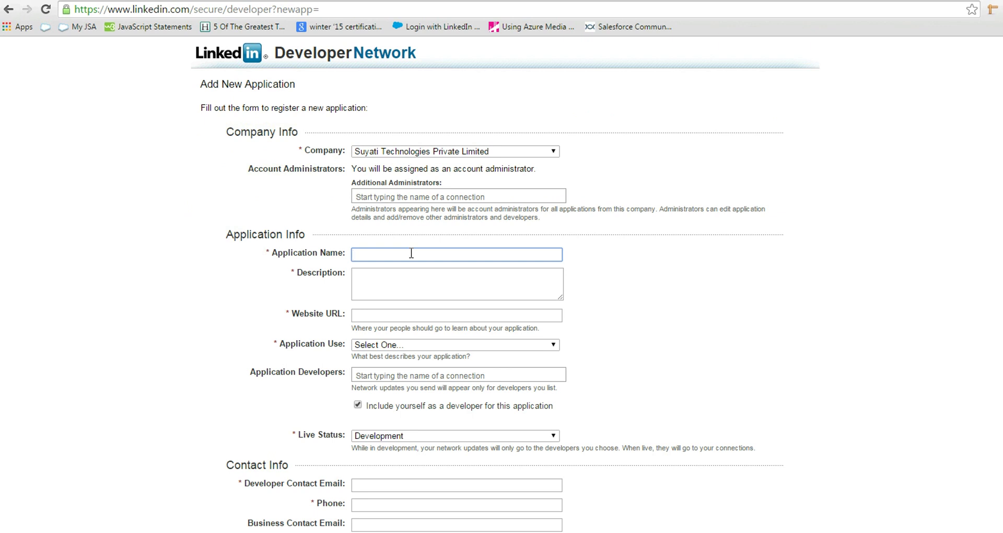
{"action": "type", "text": "Single Sign On"}
{"action": "left_click", "coordinate": [429, 282]}
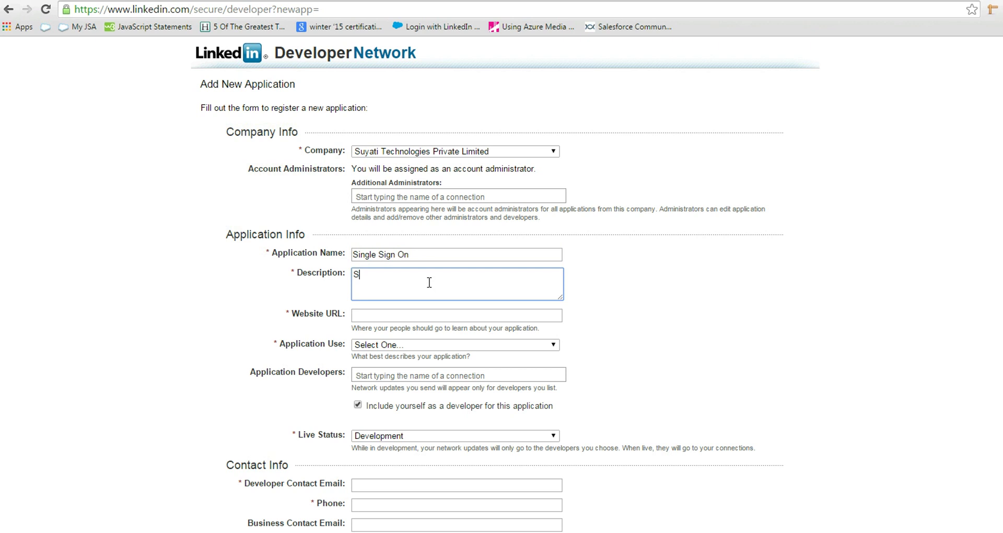
{"action": "type", "text": "Single S"}
{"action": "key", "text": "BackSpace"}
{"action": "type", "text": "sign on using linked in."}
{"action": "left_click", "coordinate": [426, 314]}
{"action": "type", "text": "www"}
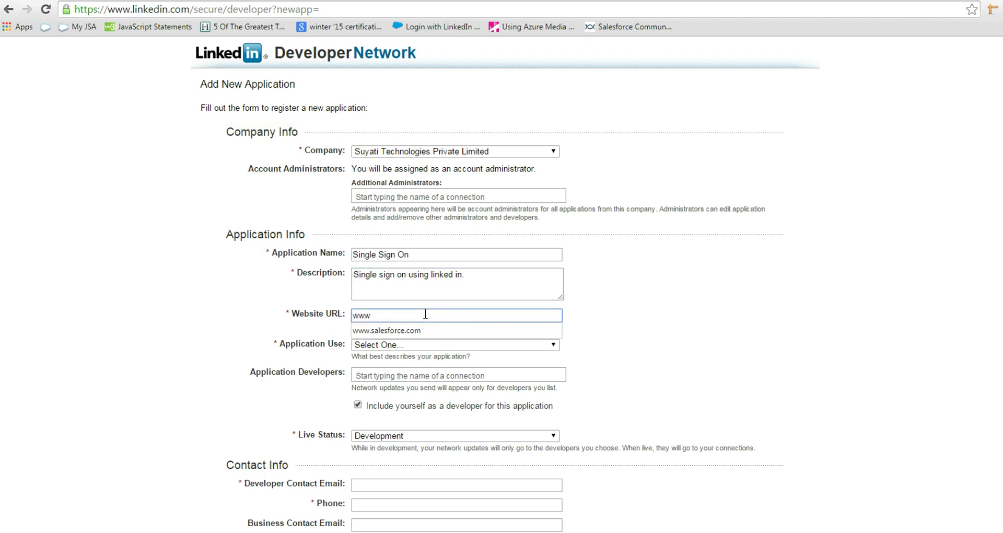
{"action": "key", "text": "Down"}
{"action": "key", "text": "Return"}
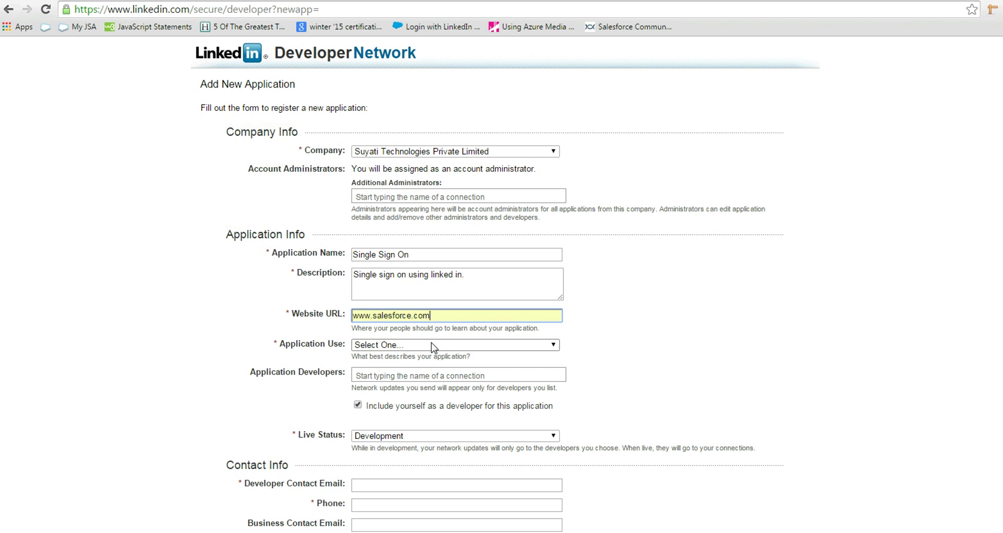
{"action": "left_click", "coordinate": [433, 347]}
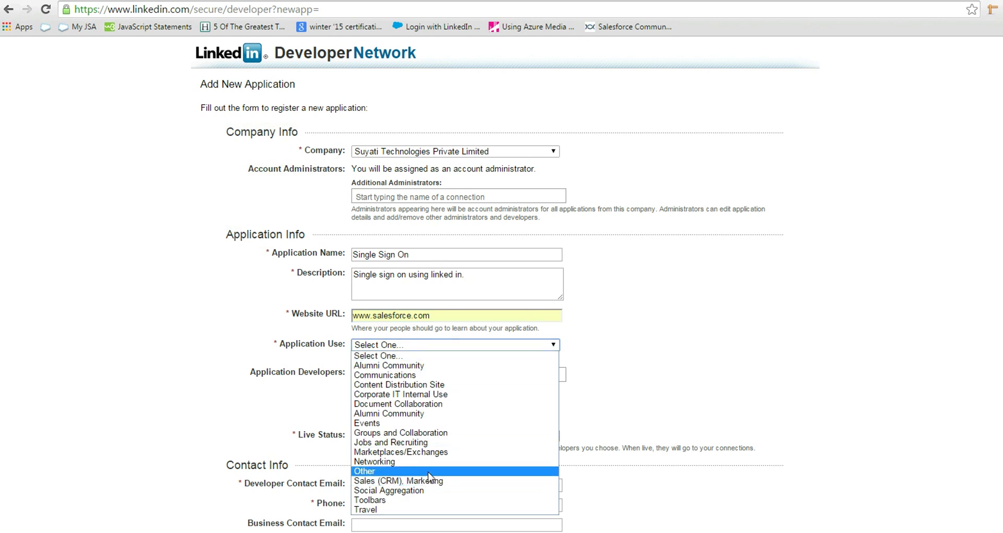
{"action": "left_click", "coordinate": [438, 482]}
Step: Keep live status at Development and fill in the developer contact email and phone number
{"action": "scroll", "coordinate": [590, 368], "scroll_direction": "down", "scroll_amount": 3}
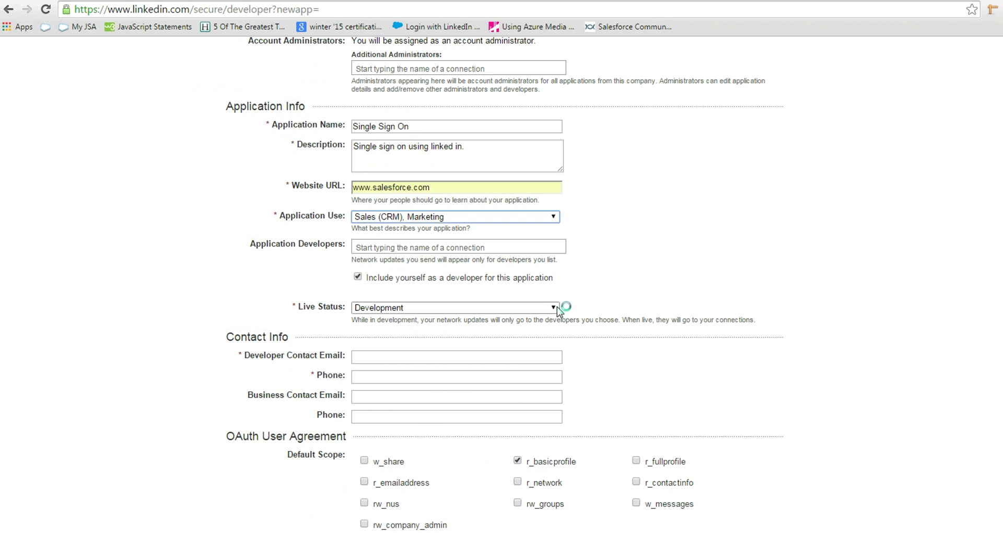
{"action": "left_click", "coordinate": [555, 308]}
{"action": "left_click", "coordinate": [578, 306]}
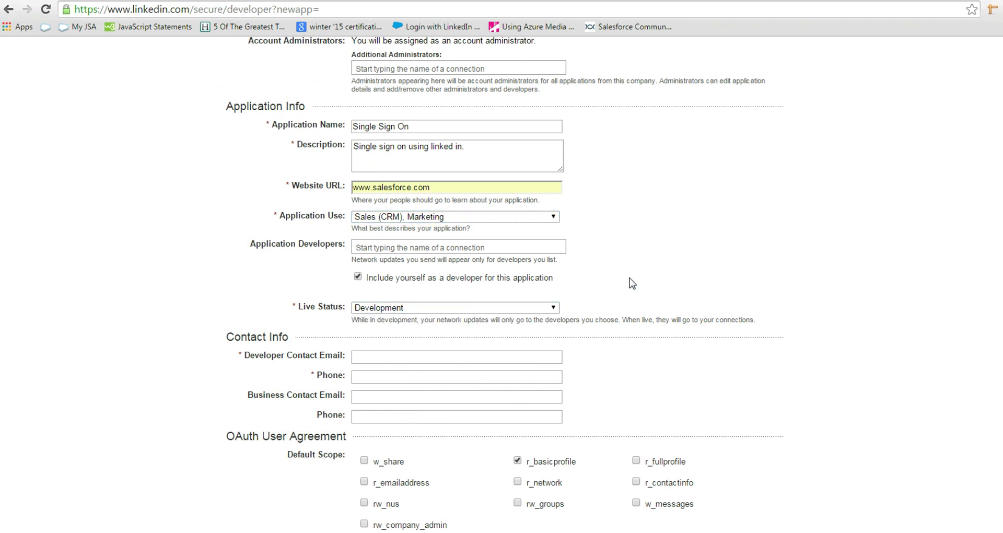
{"action": "left_click", "coordinate": [456, 356]}
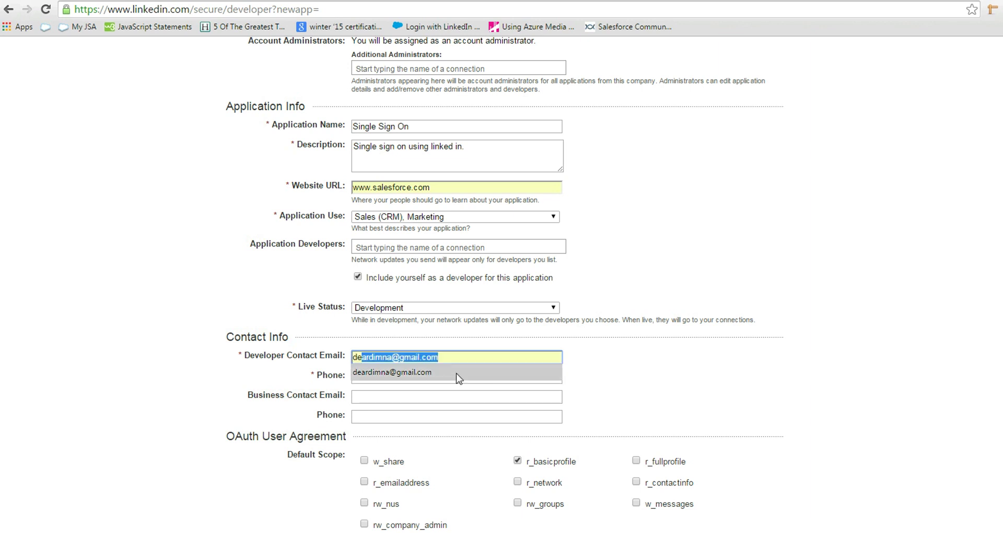
{"action": "left_click", "coordinate": [459, 377]}
{"action": "left_click", "coordinate": [460, 378]}
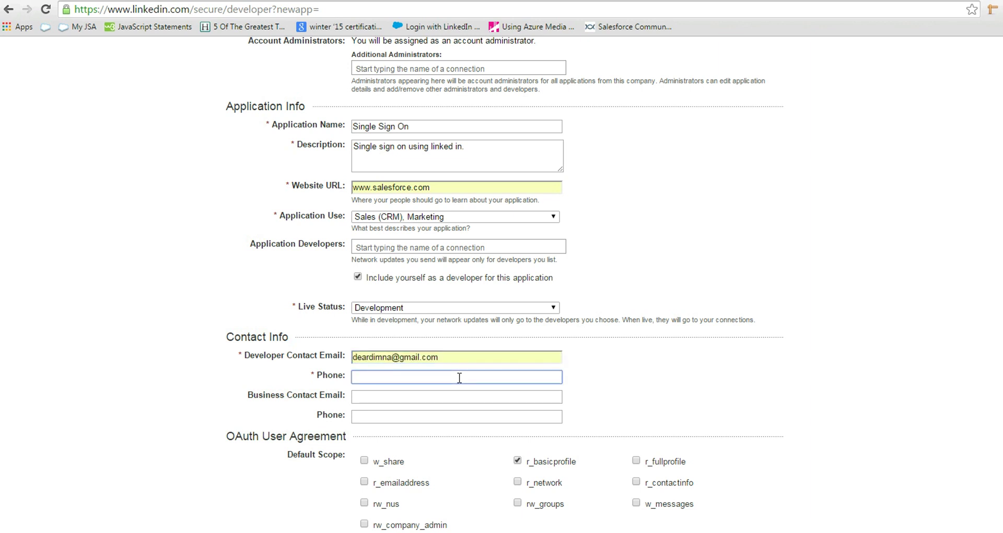
{"action": "type", "text": "9876543210"}
Step: Grant the r_emailaddress scope, accept the API terms of use and submit the application
{"action": "scroll", "coordinate": [484, 398], "scroll_direction": "down", "scroll_amount": 2}
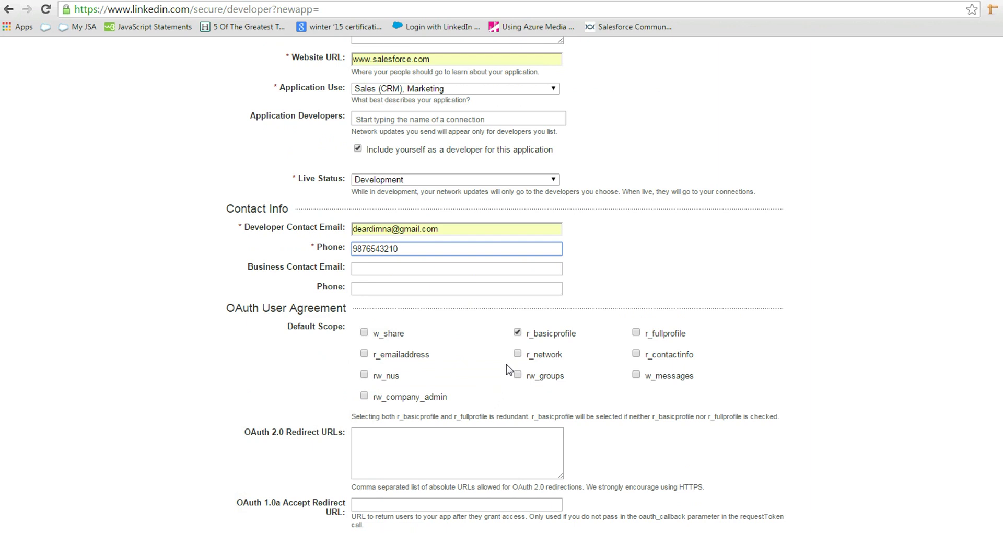
{"action": "left_click", "coordinate": [364, 353]}
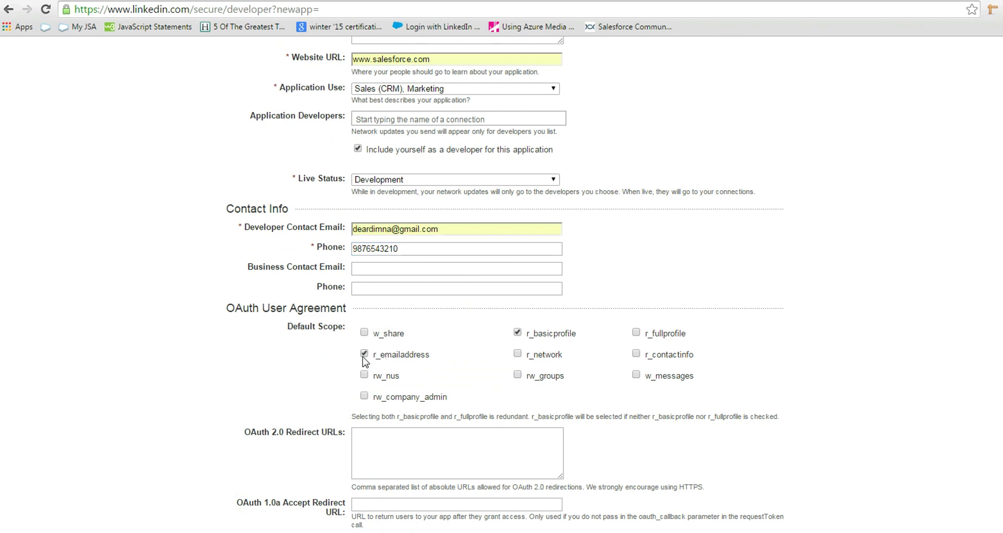
{"action": "scroll", "coordinate": [488, 370], "scroll_direction": "down", "scroll_amount": 2}
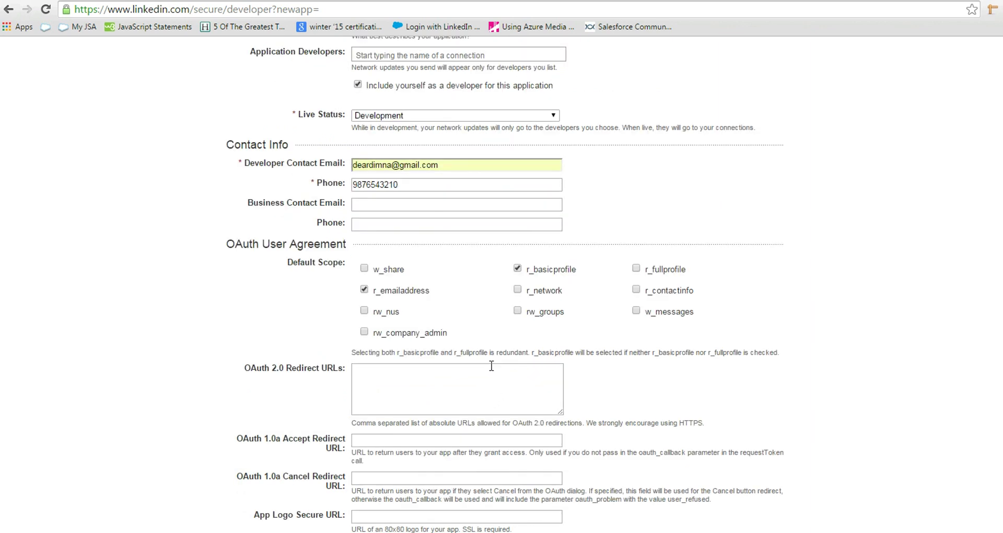
{"action": "scroll", "coordinate": [492, 370], "scroll_direction": "down", "scroll_amount": 3}
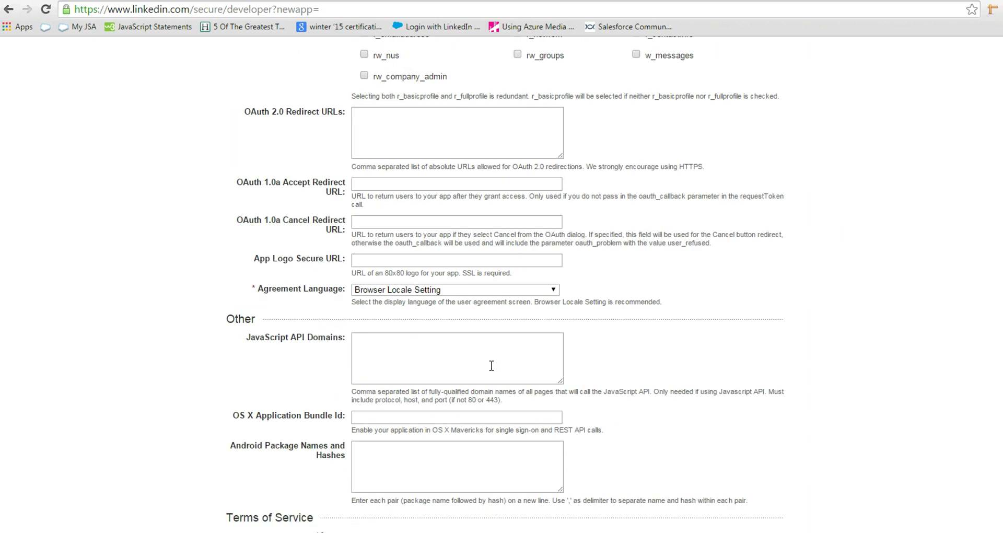
{"action": "scroll", "coordinate": [492, 366], "scroll_direction": "down", "scroll_amount": 3}
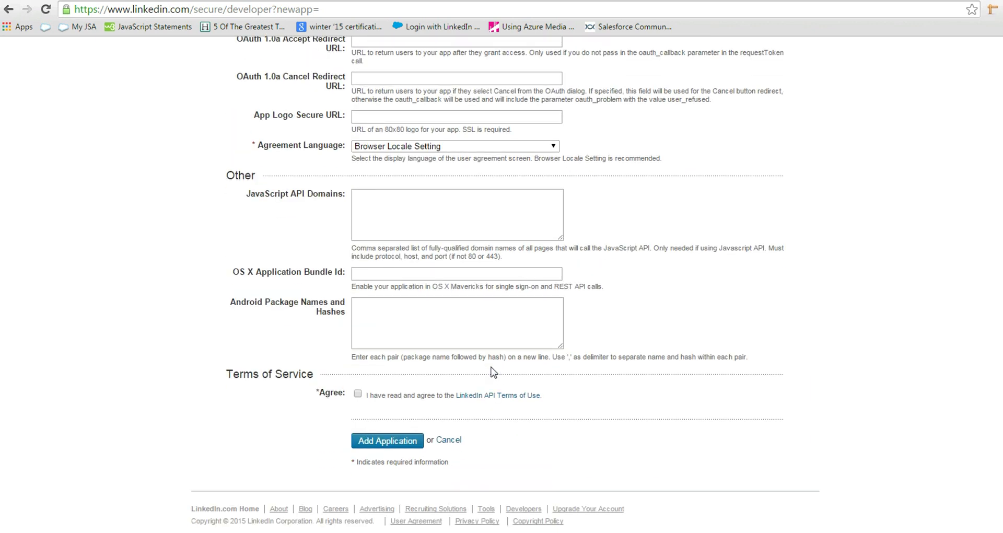
{"action": "left_click", "coordinate": [358, 394]}
{"action": "left_click", "coordinate": [380, 443]}
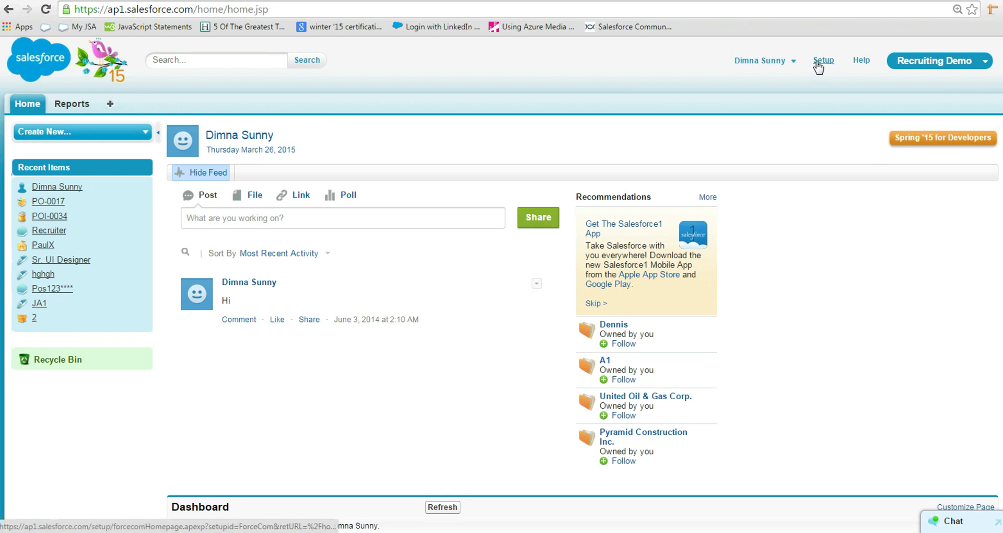
Step: In Salesforce Setup, search 'auth' and go to the Auth. Providers page
{"action": "left_click", "coordinate": [819, 66]}
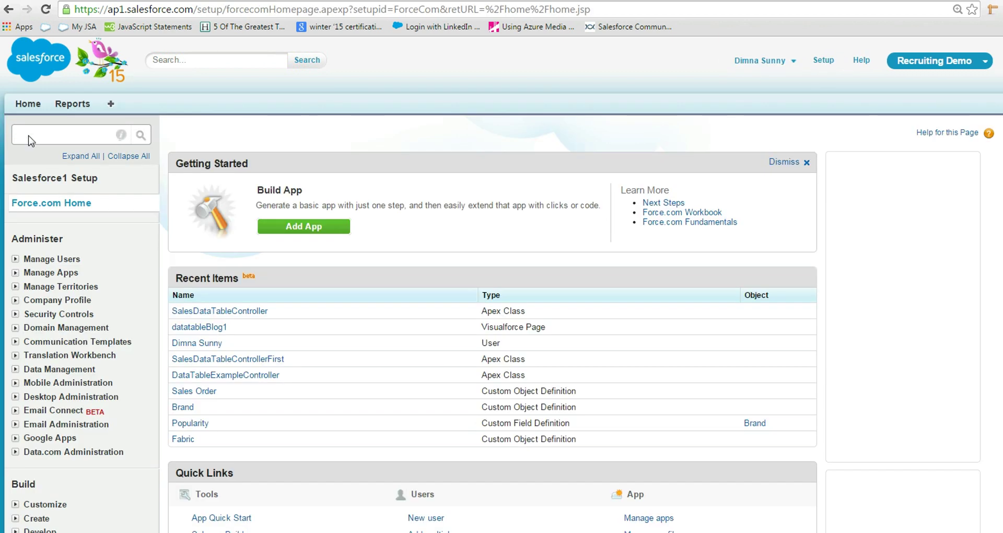
{"action": "left_click", "coordinate": [30, 135]}
{"action": "type", "text": "a"}
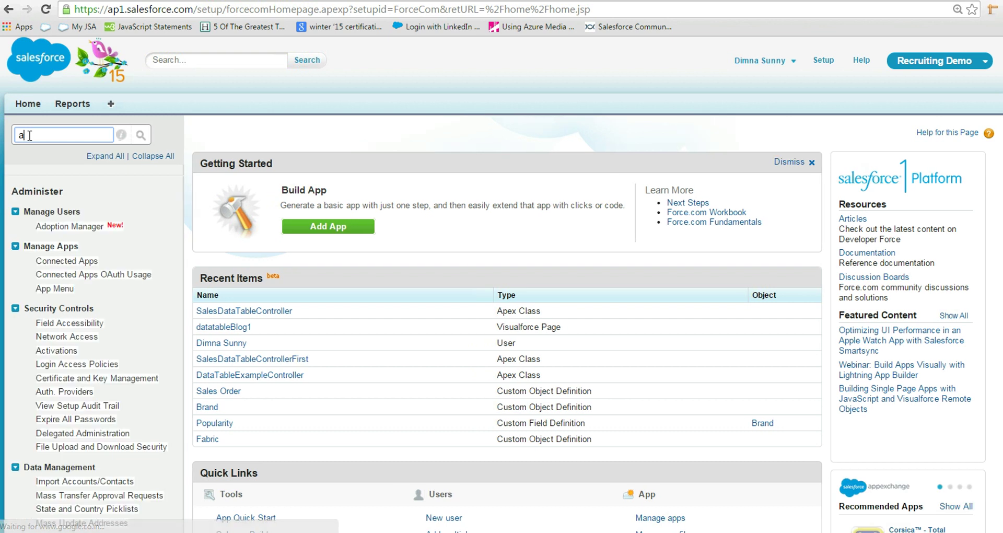
{"action": "type", "text": "uth"}
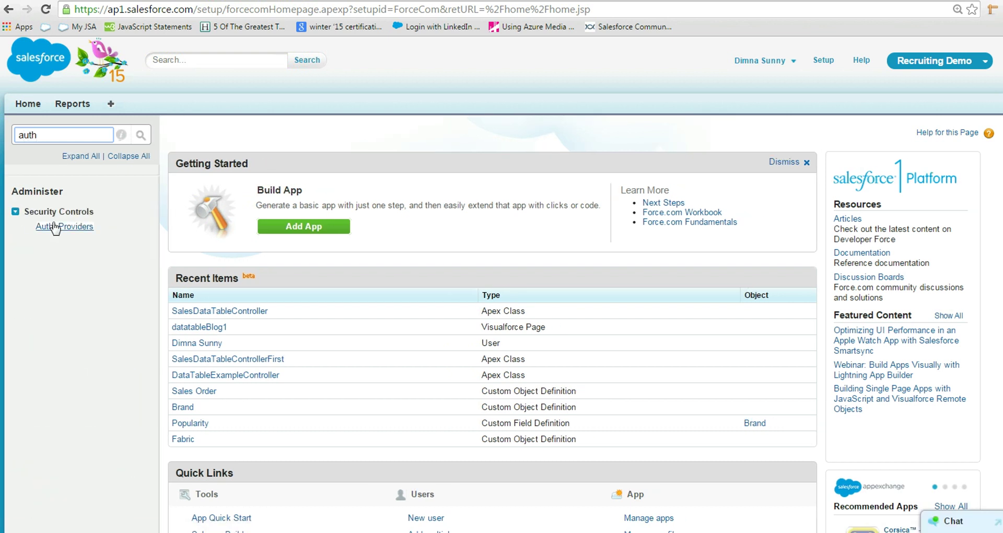
{"action": "left_click", "coordinate": [56, 227]}
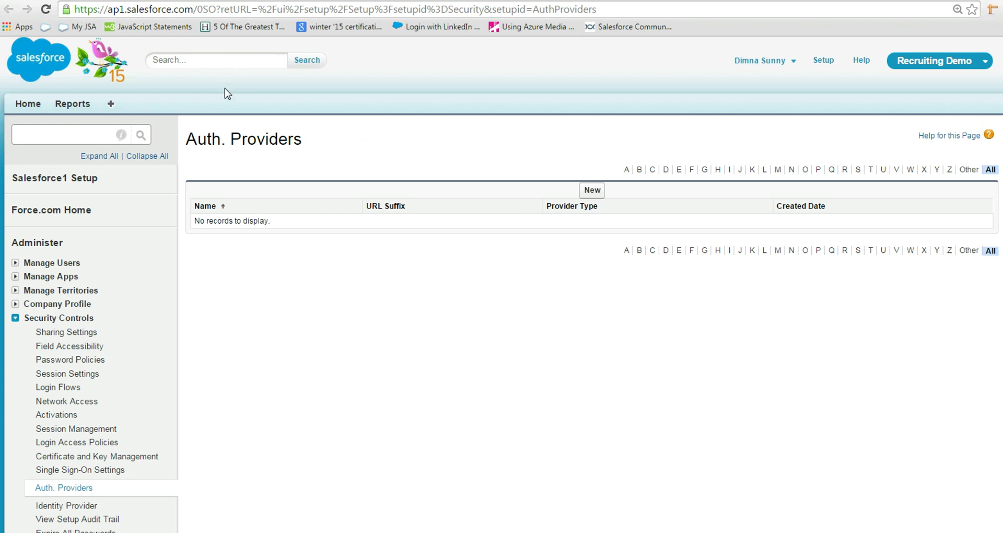
Step: Create a new Auth. Provider with LinkedIn as the provider type
{"action": "left_click", "coordinate": [592, 190]}
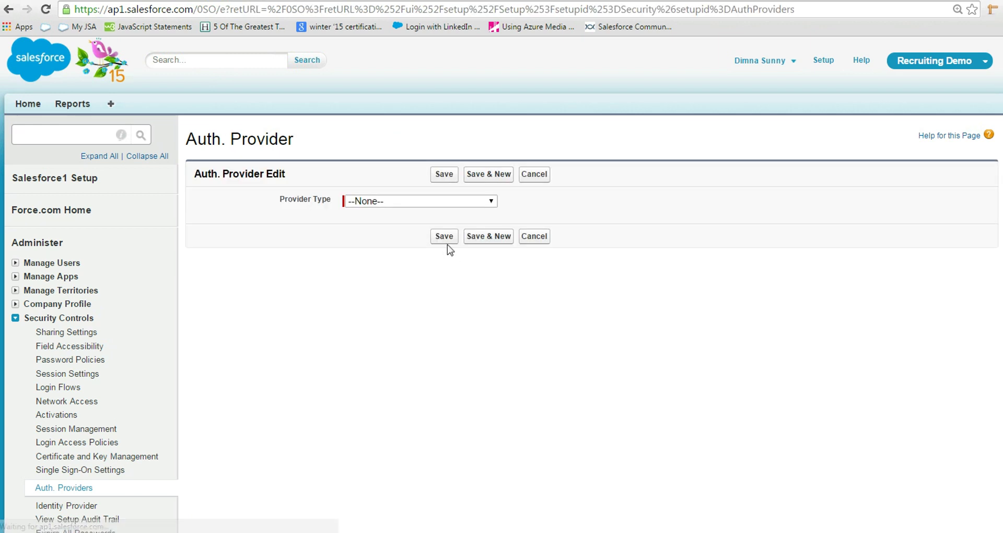
{"action": "left_click", "coordinate": [491, 203]}
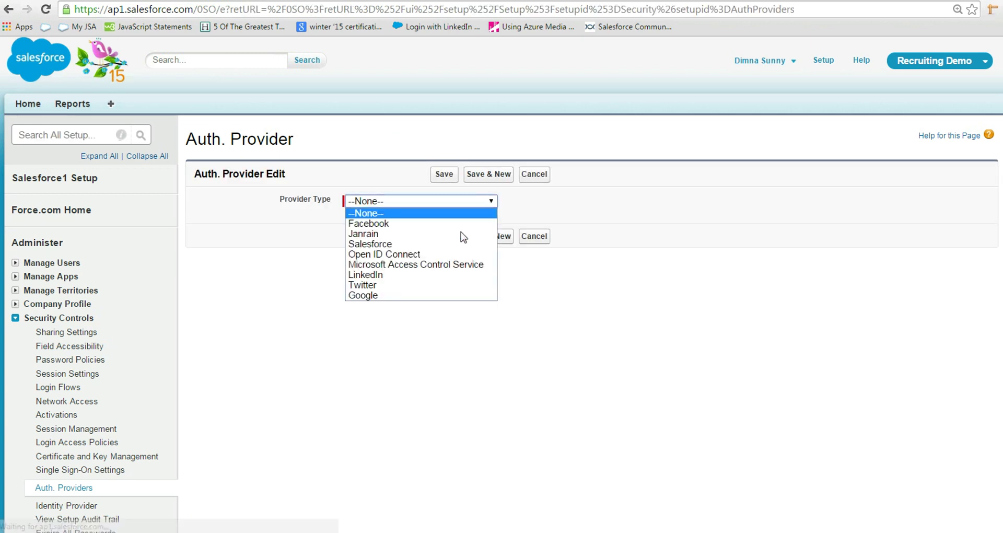
{"action": "left_click", "coordinate": [442, 275]}
Step: Name the provider 'Linked In' and accept the Linked_In URL suffix
{"action": "left_click", "coordinate": [415, 219]}
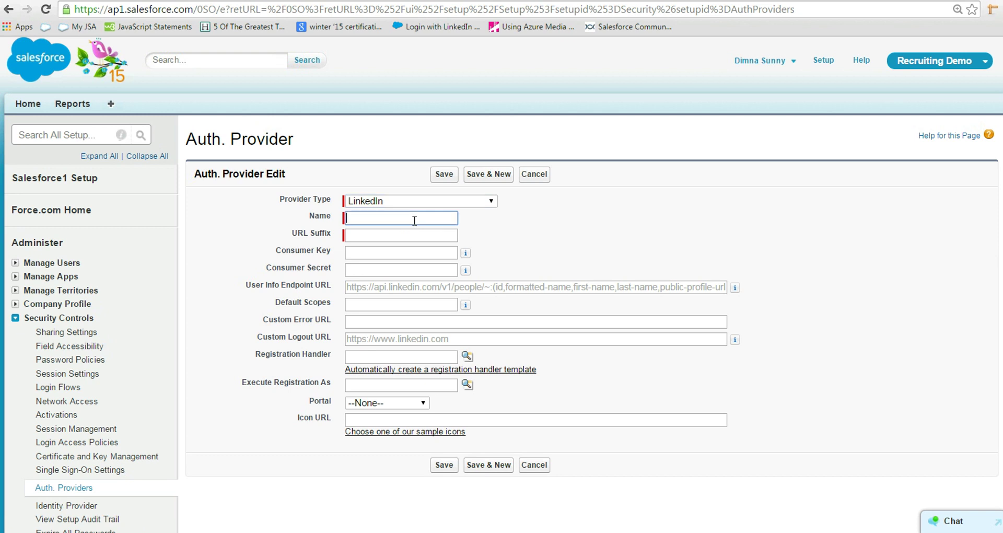
{"action": "type", "text": "Linked In"}
{"action": "left_click", "coordinate": [426, 235]}
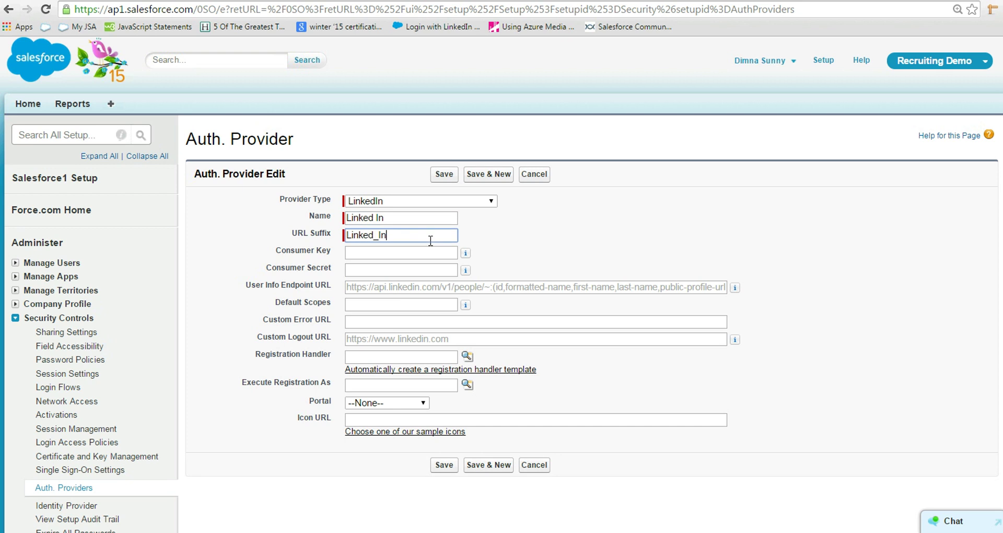
Step: Copy the LinkedIn app's API key and secret key into Consumer Key and Consumer Secret, then save
{"action": "left_click", "coordinate": [300, 2]}
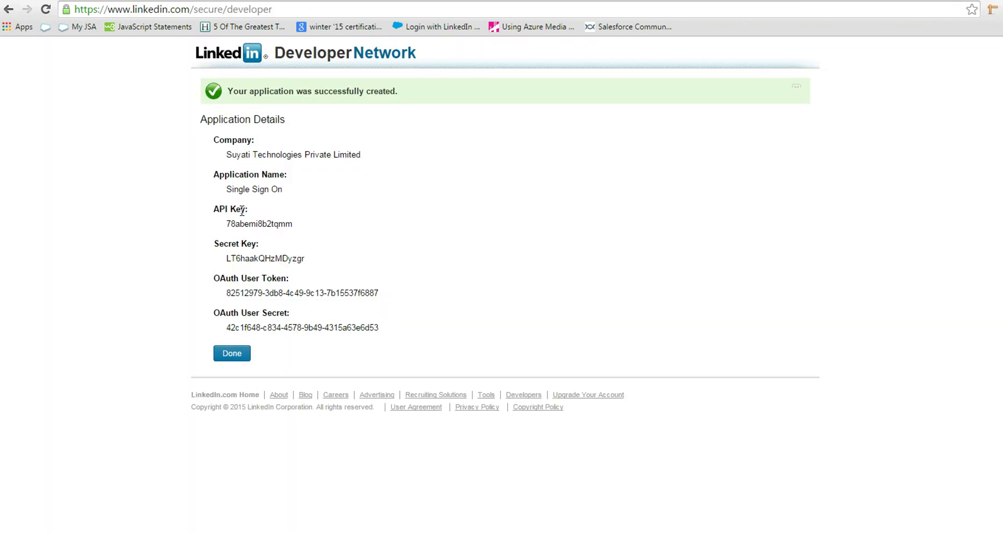
{"action": "double_click", "coordinate": [260, 225]}
{"action": "key", "text": "ctrl+c"}
{"action": "key", "text": "ctrl+Tab"}
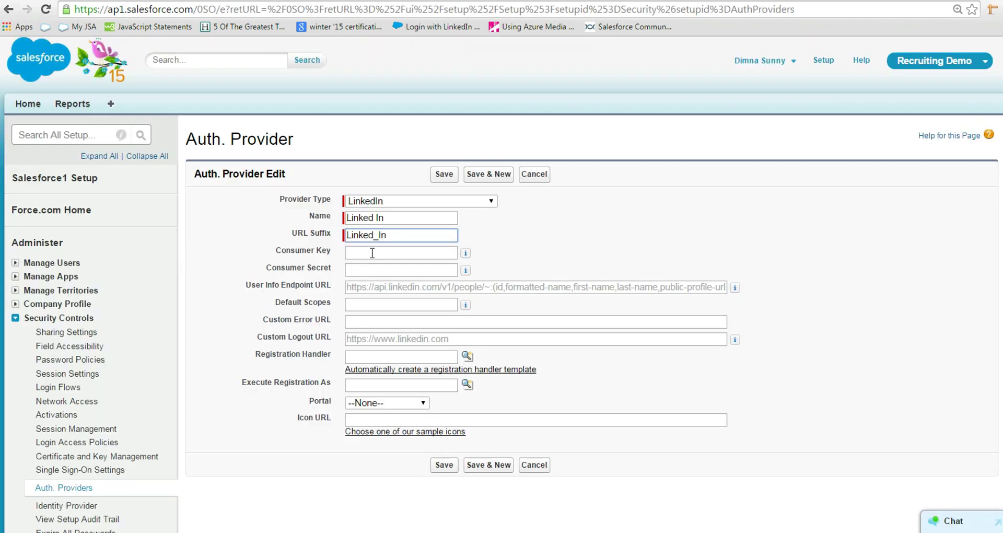
{"action": "left_click", "coordinate": [370, 253]}
{"action": "key", "text": "ctrl+v"}
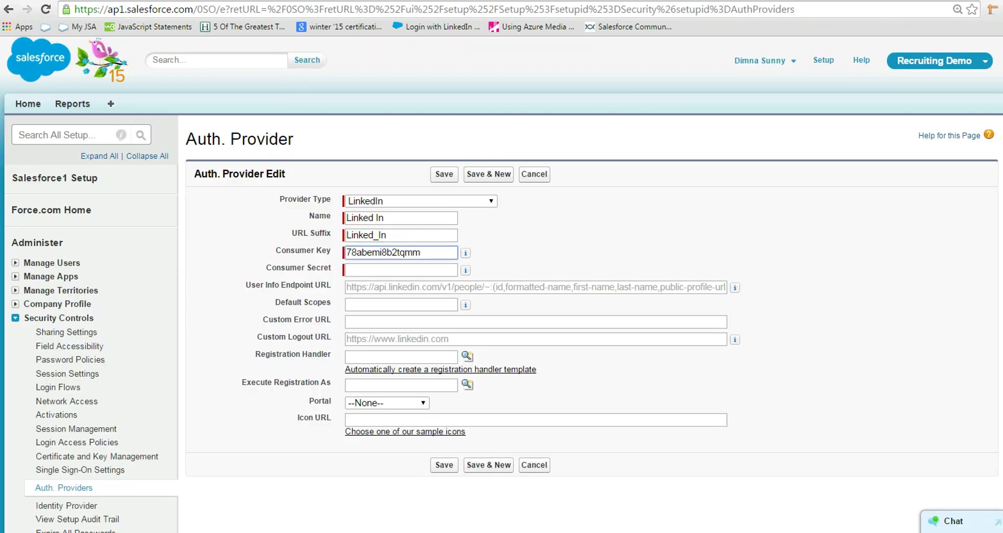
{"action": "key", "text": "ctrl+Tab"}
{"action": "double_click", "coordinate": [269, 258]}
{"action": "key", "text": "ctrl+c"}
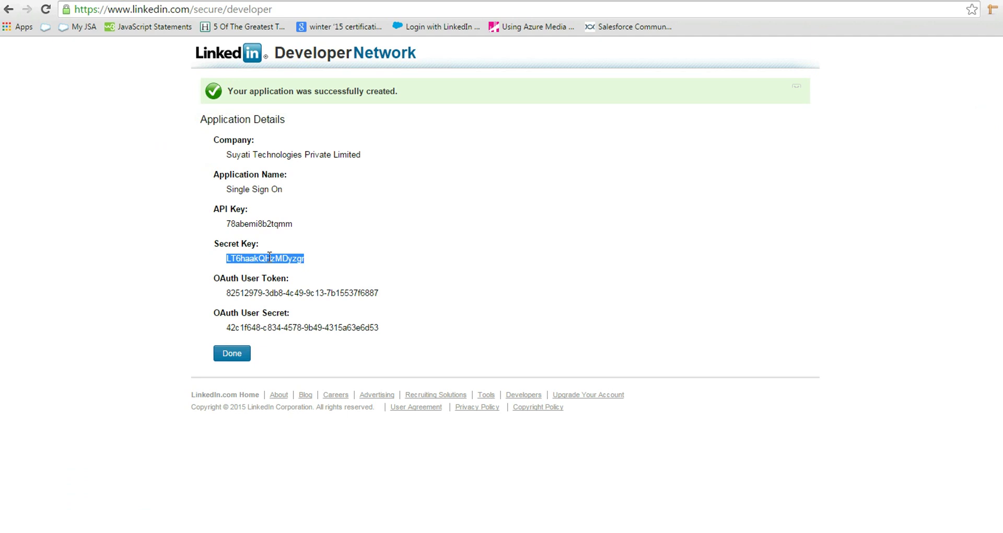
{"action": "key", "text": "ctrl+Tab"}
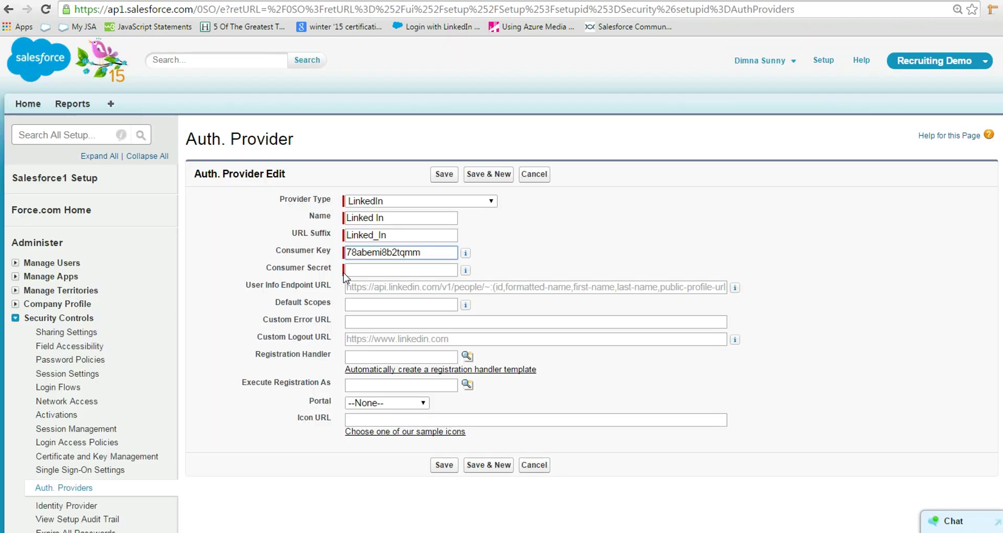
{"action": "left_click", "coordinate": [357, 270]}
{"action": "key", "text": "ctrl+v"}
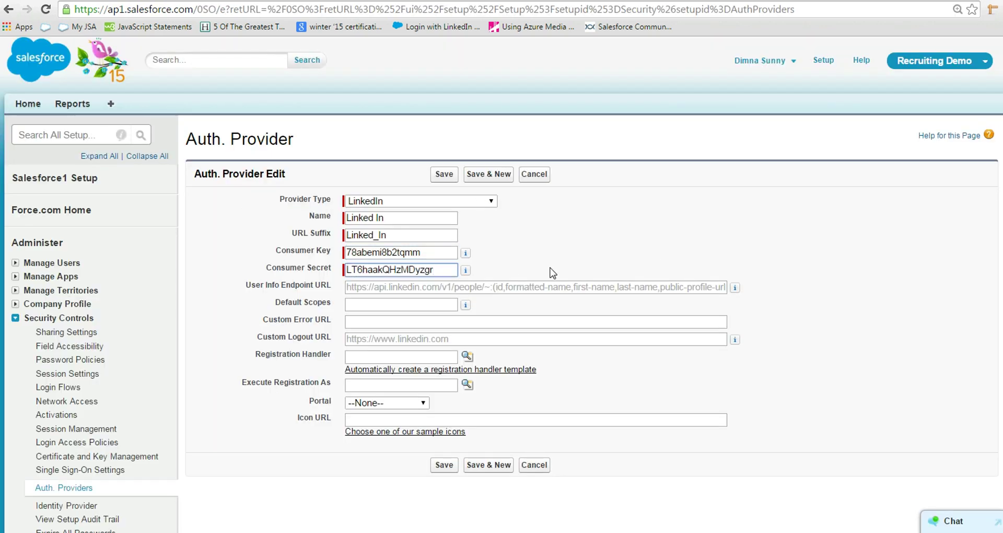
{"action": "left_click", "coordinate": [445, 465]}
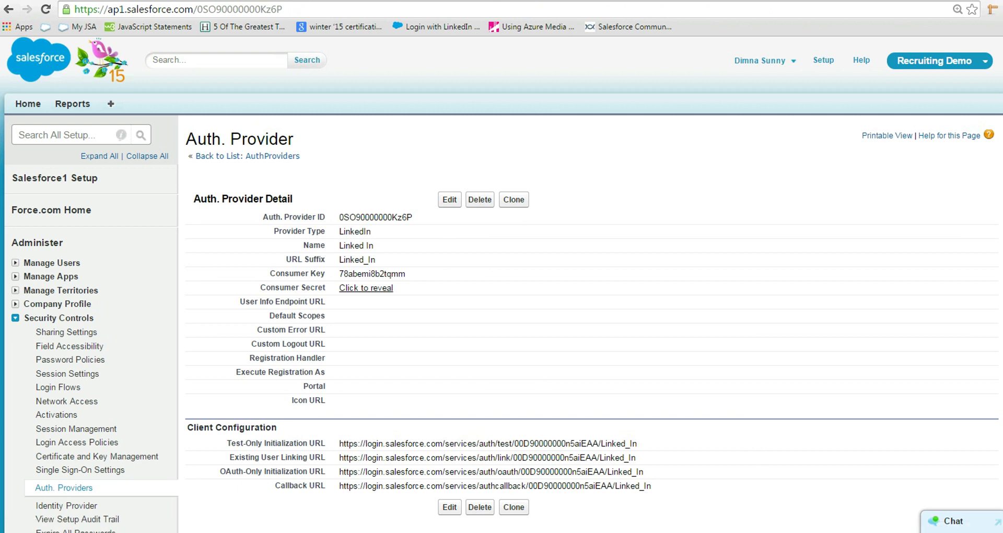
Step: Copy the Linked In provider's Callback URL and return to LinkedIn's application list
{"action": "left_click_drag", "start_coordinate": [340, 485], "coordinate": [652, 485]}
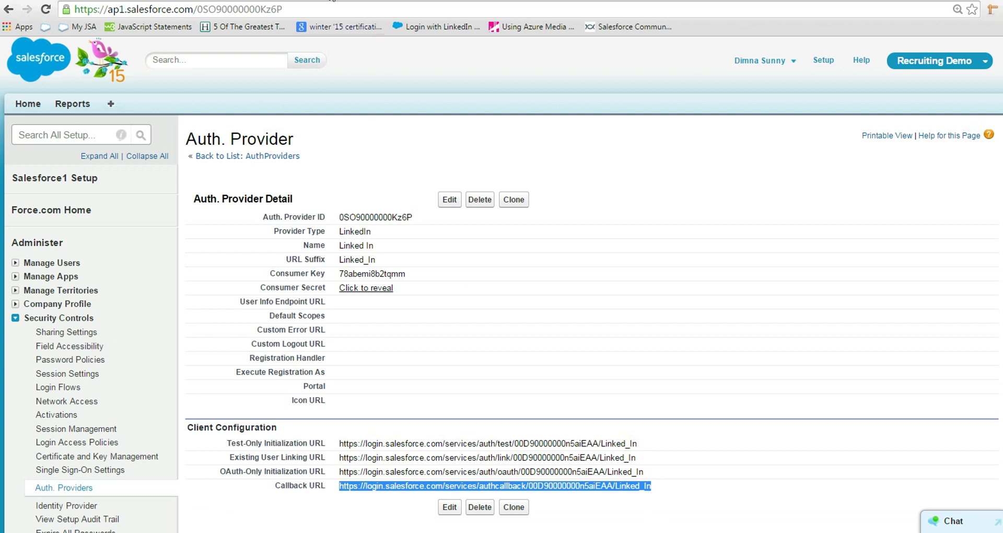
{"action": "left_click", "coordinate": [319, 1]}
{"action": "left_click", "coordinate": [229, 359]}
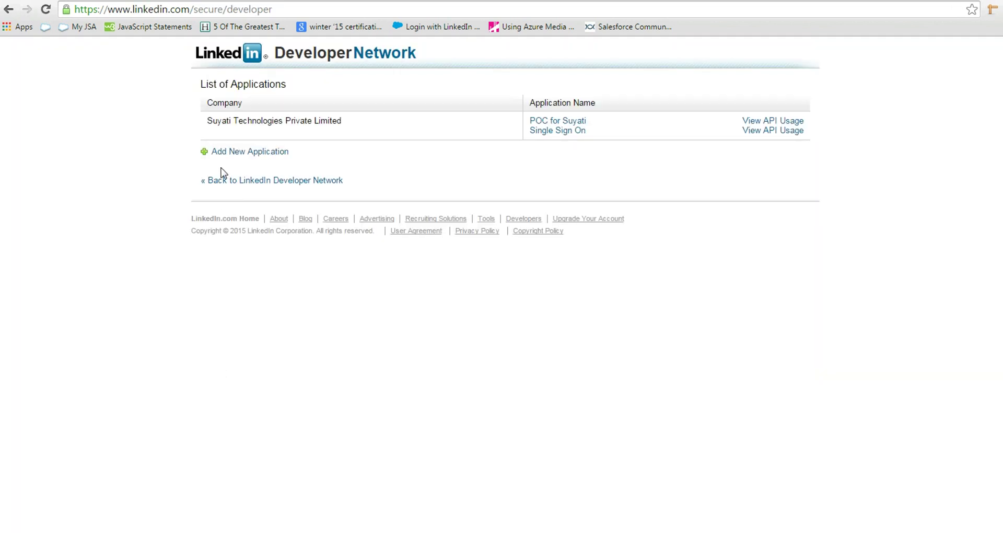
Step: Paste the Salesforce callback URL as the Single Sign On app's OAuth 2.0 redirect URL and save
{"action": "left_click", "coordinate": [570, 135]}
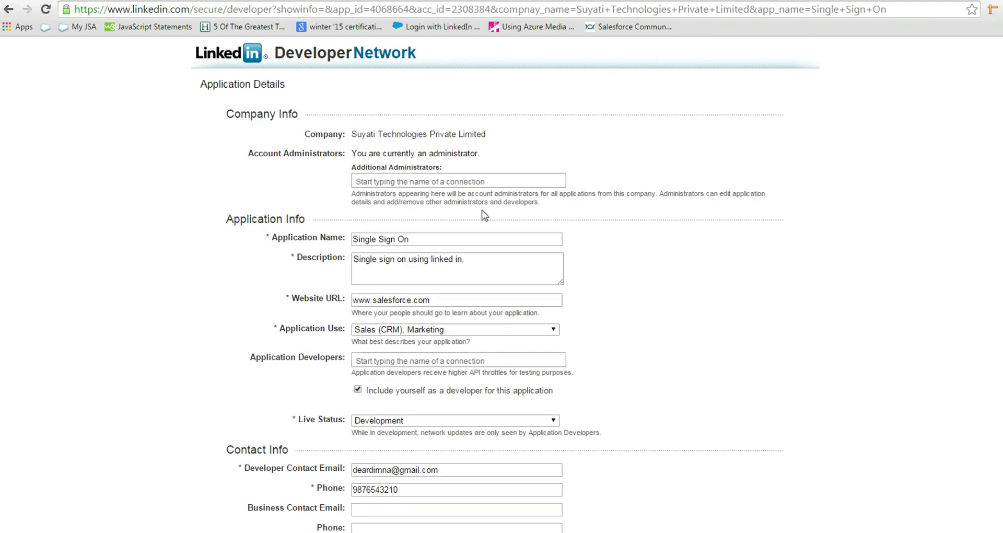
{"action": "scroll", "coordinate": [510, 236], "scroll_direction": "down", "scroll_amount": 15}
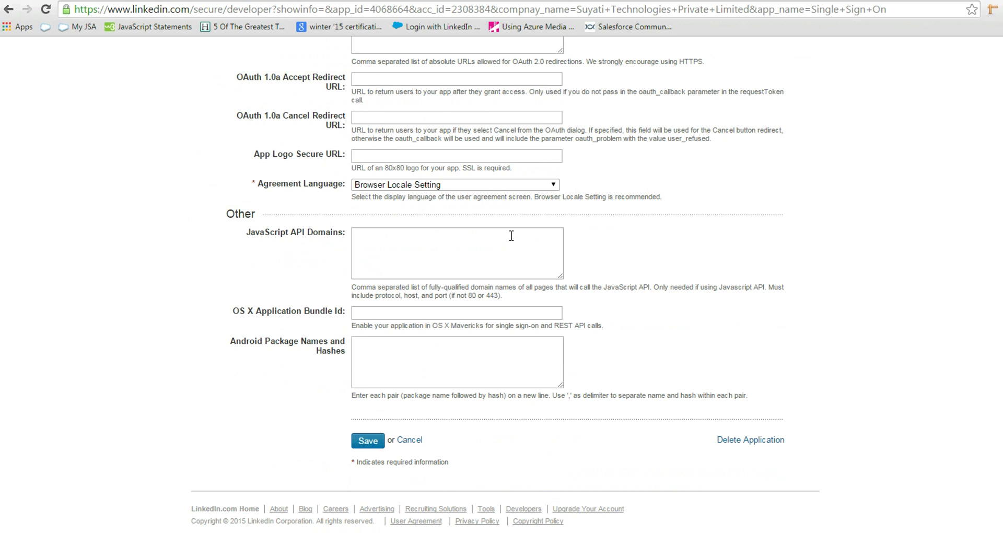
{"action": "scroll", "coordinate": [411, 268], "scroll_direction": "up", "scroll_amount": 3}
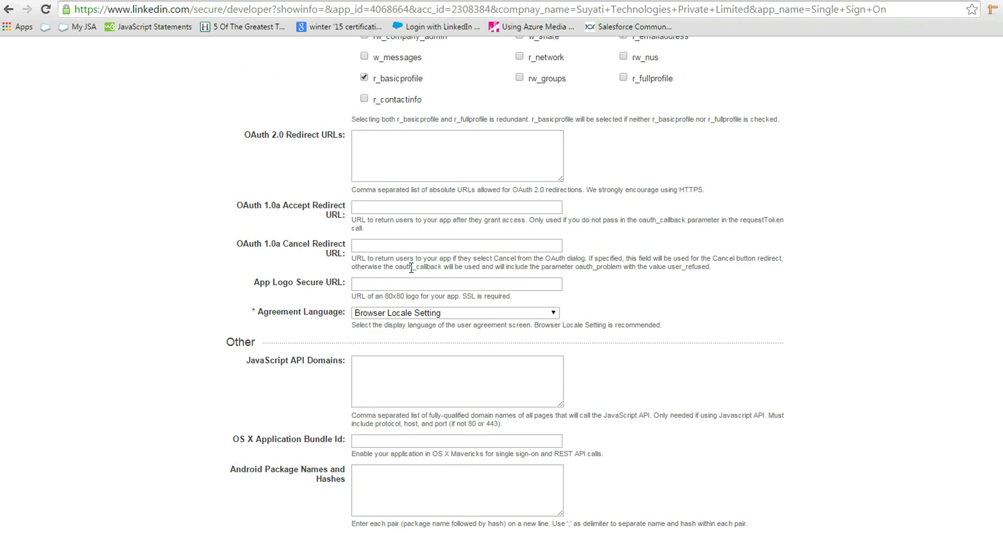
{"action": "left_click", "coordinate": [417, 143]}
{"action": "key", "text": "ctrl+v"}
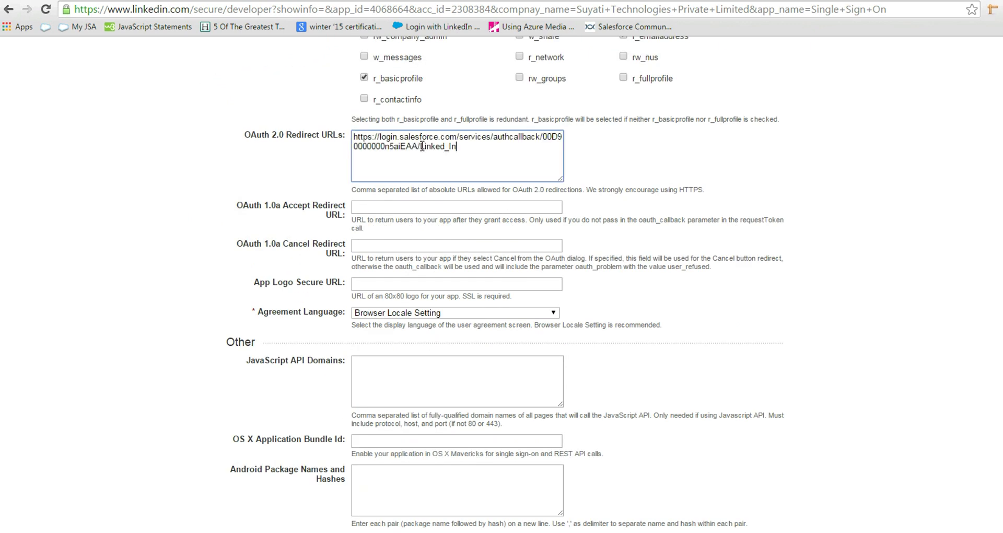
{"action": "scroll", "coordinate": [484, 200], "scroll_direction": "down", "scroll_amount": 3}
{"action": "left_click", "coordinate": [362, 442]}
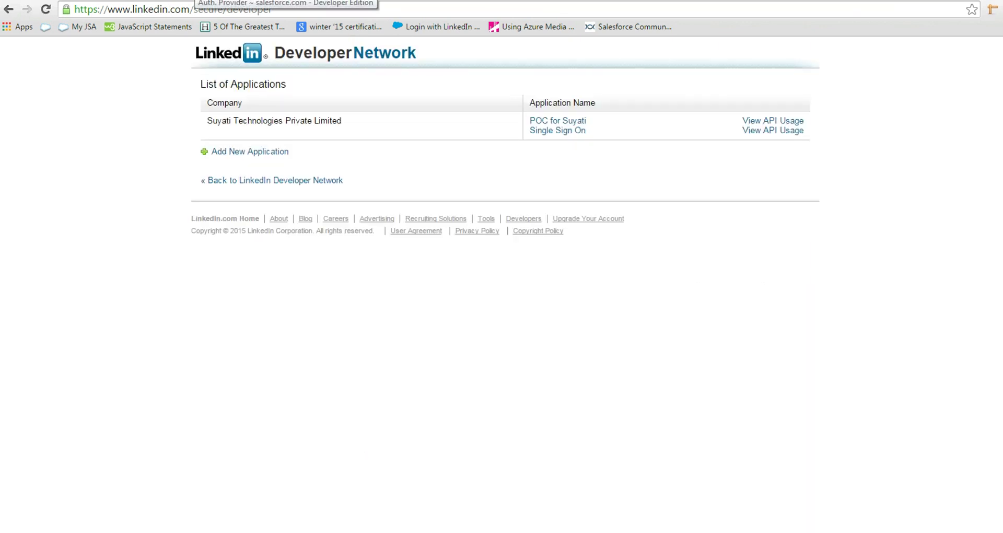
Step: Copy the provider's Test-Only Initialization URL and paste it into a new browser tab
{"action": "key", "text": "ctrl+Tab"}
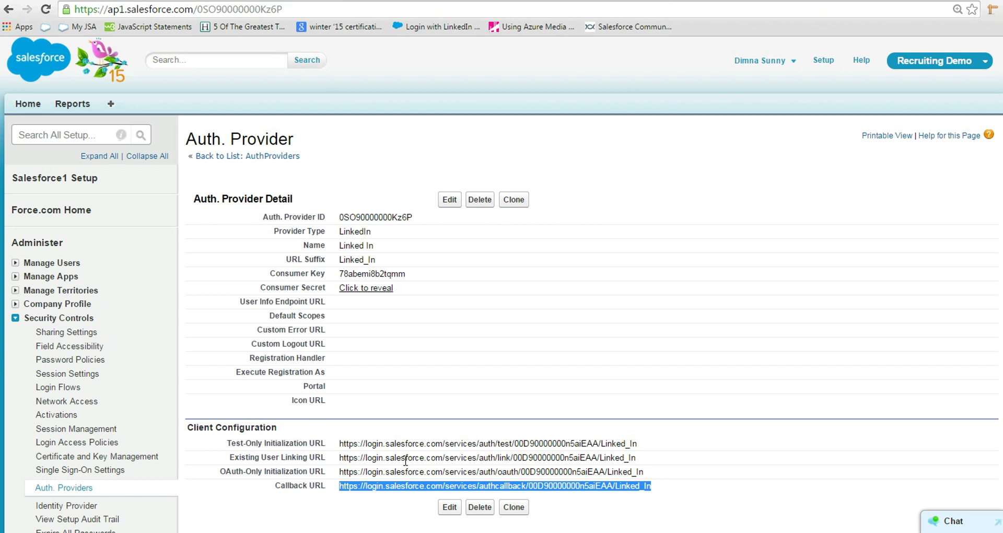
{"action": "left_click_drag", "start_coordinate": [638, 444], "coordinate": [334, 440]}
{"action": "key", "text": "ctrl+c"}
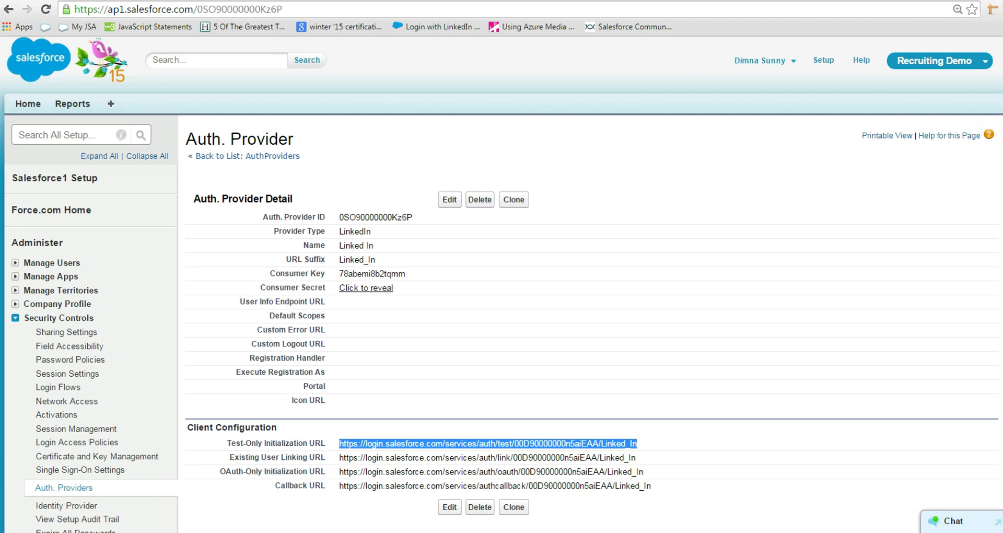
{"action": "key", "text": "ctrl+t"}
{"action": "key", "text": "ctrl+v"}
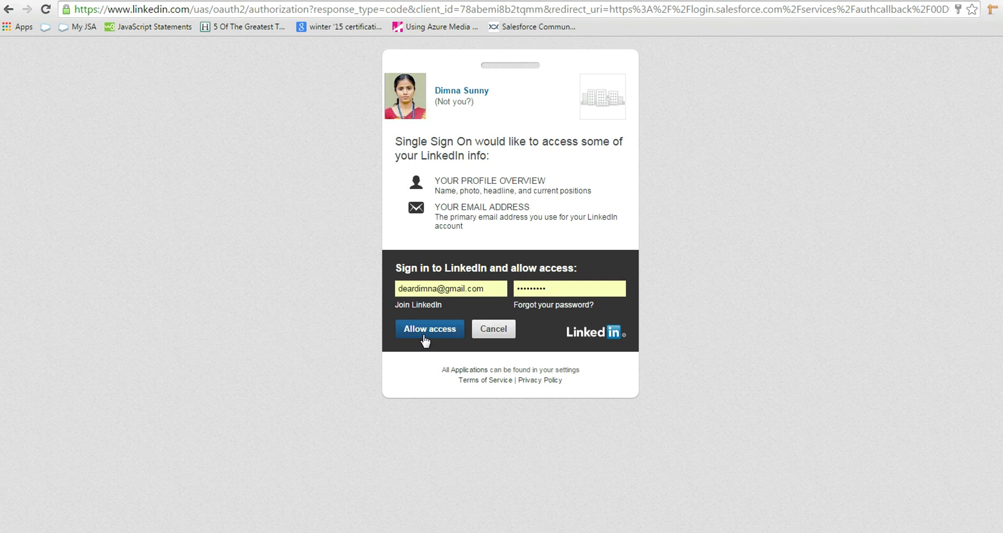
Step: Allow the Single Sign On app access on LinkedIn's authorization page
{"action": "left_click", "coordinate": [426, 341]}
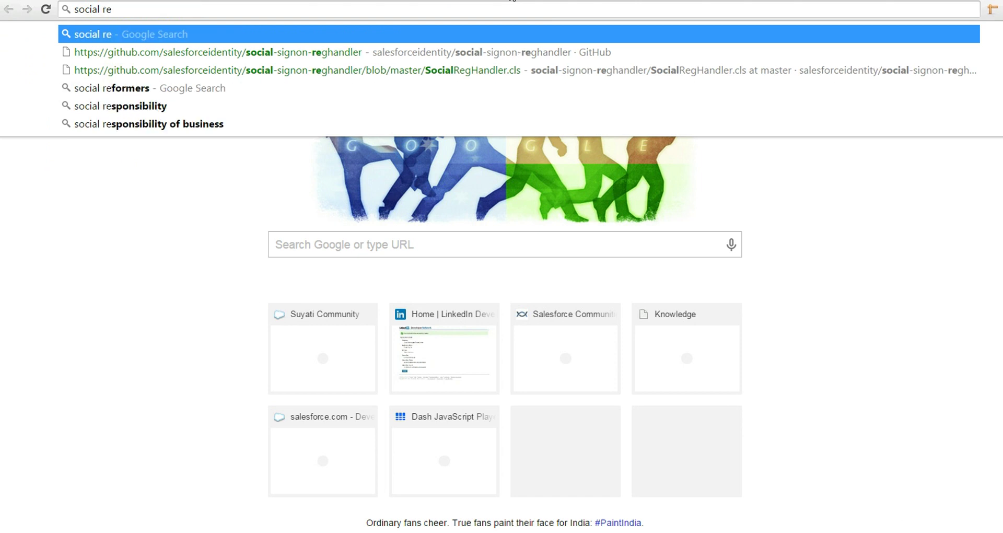
Step: Search Google for 'social reghandler'
{"action": "type", "text": "gha"}
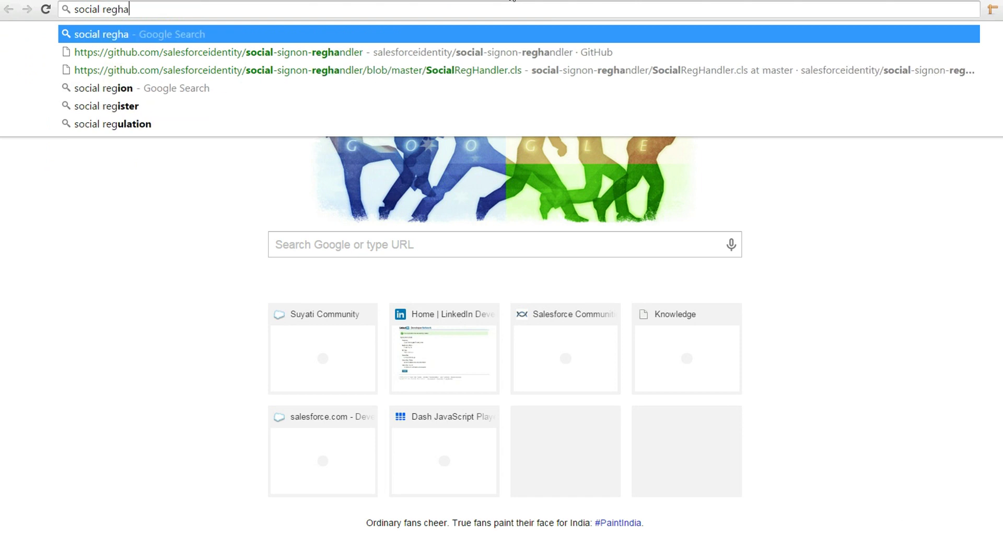
{"action": "type", "text": "ndler"}
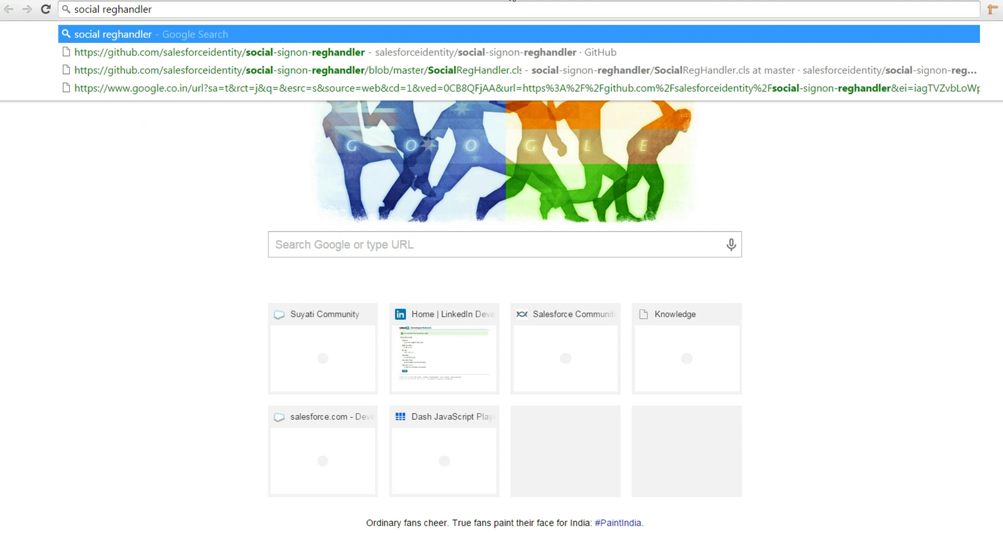
{"action": "key", "text": "Return"}
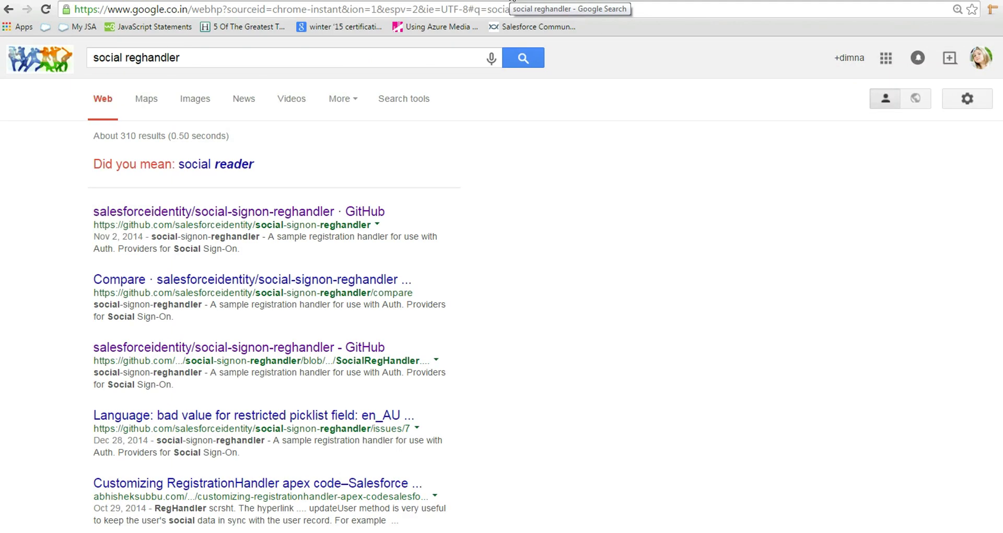
Step: Open SocialRegHandler.cls in the social-signon-reghandler repository and select all of its code
{"action": "left_click", "coordinate": [257, 218]}
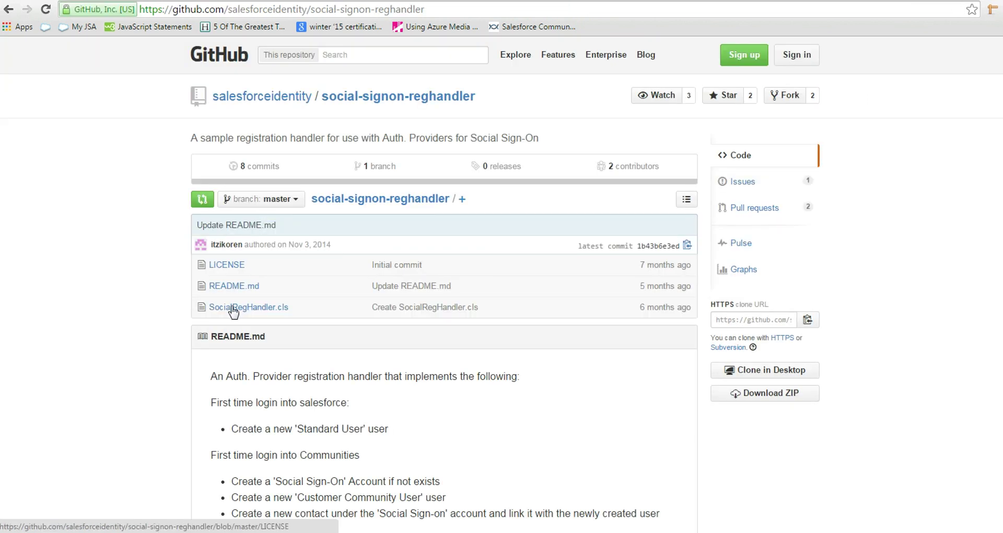
{"action": "left_click", "coordinate": [233, 311]}
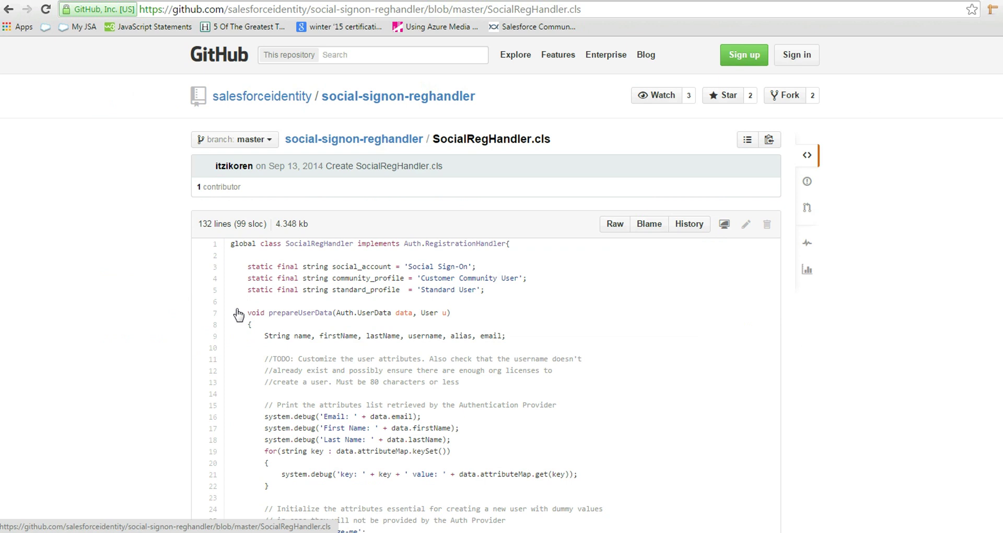
{"action": "left_click_drag", "start_coordinate": [231, 244], "coordinate": [374, 418]}
{"action": "scroll", "coordinate": [393, 330], "scroll_direction": "down", "scroll_amount": 20}
{"action": "scroll", "coordinate": [410, 364], "scroll_direction": "down", "scroll_amount": 3}
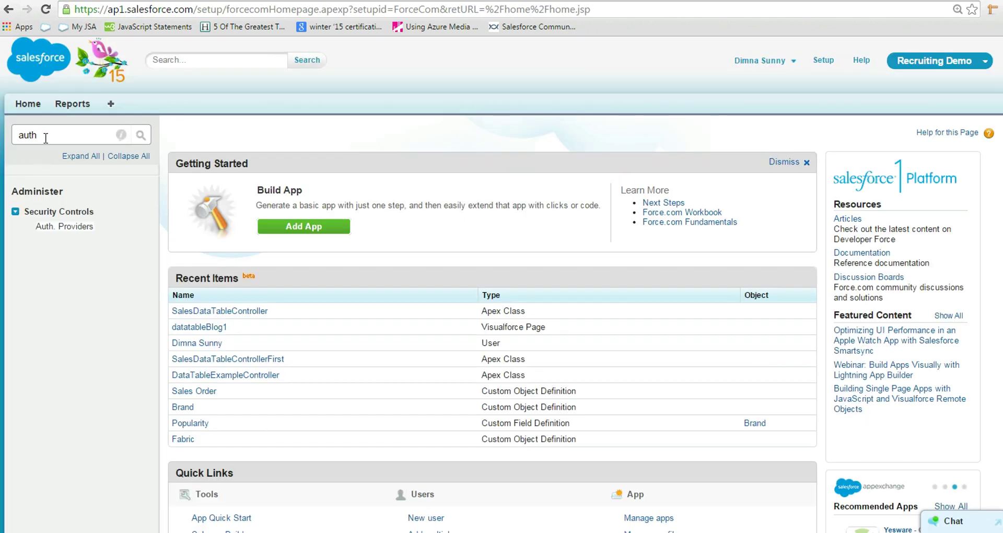
Step: Search Setup for 'apex' and start a new Apex class
{"action": "left_click", "coordinate": [45, 137]}
{"action": "key", "text": "BackSpace"}
{"action": "key", "text": "BackSpace"}
{"action": "key", "text": "BackSpace"}
{"action": "type", "text": "a"}
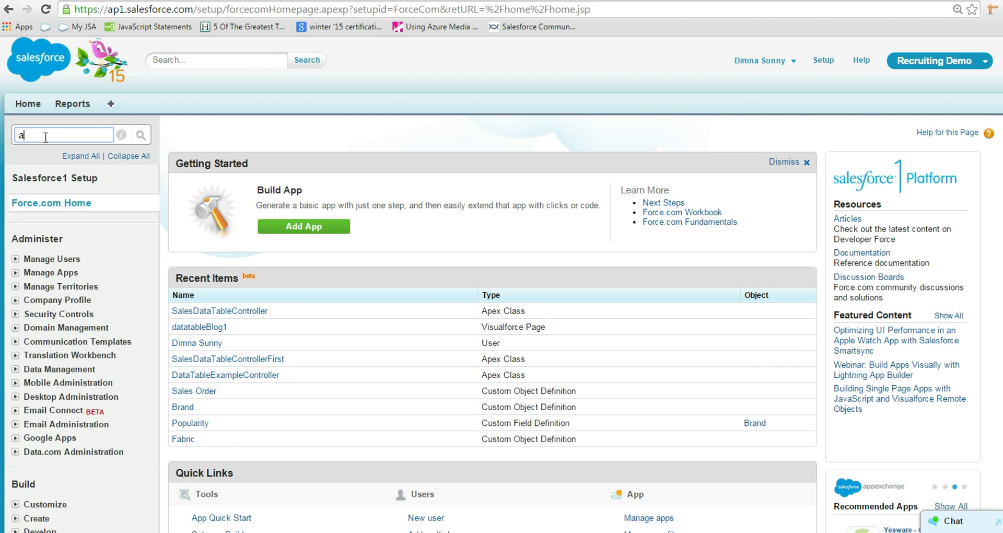
{"action": "type", "text": "pex"}
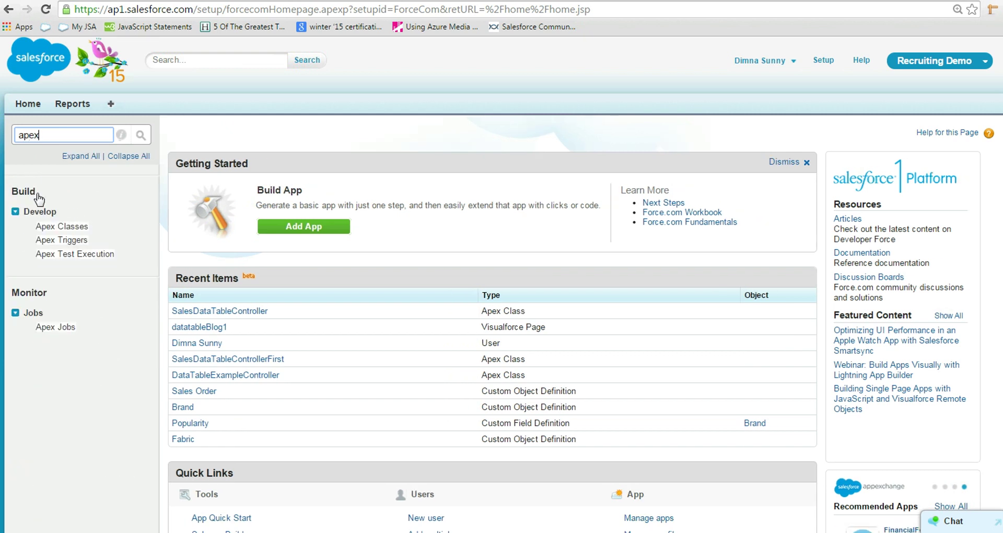
{"action": "left_click", "coordinate": [75, 228]}
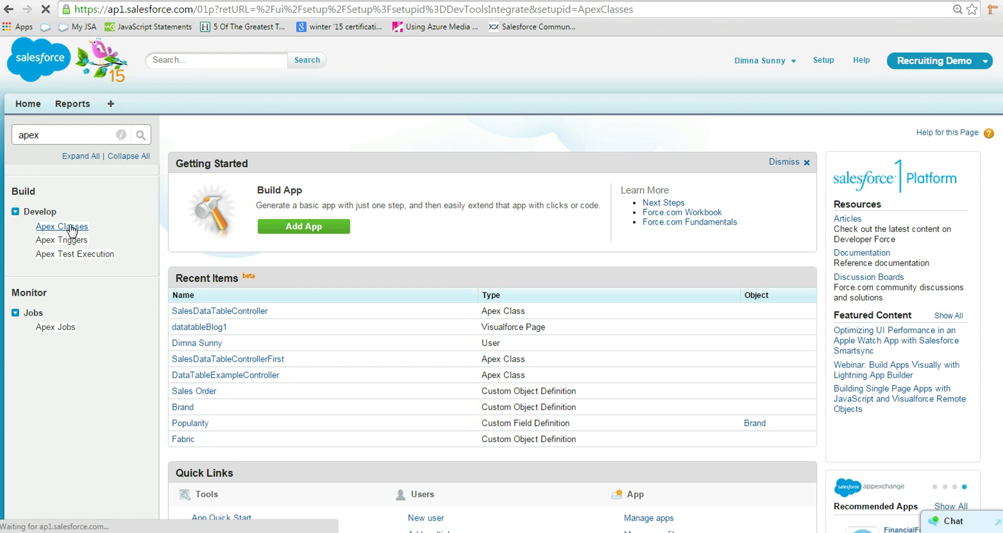
{"action": "left_click", "coordinate": [516, 322]}
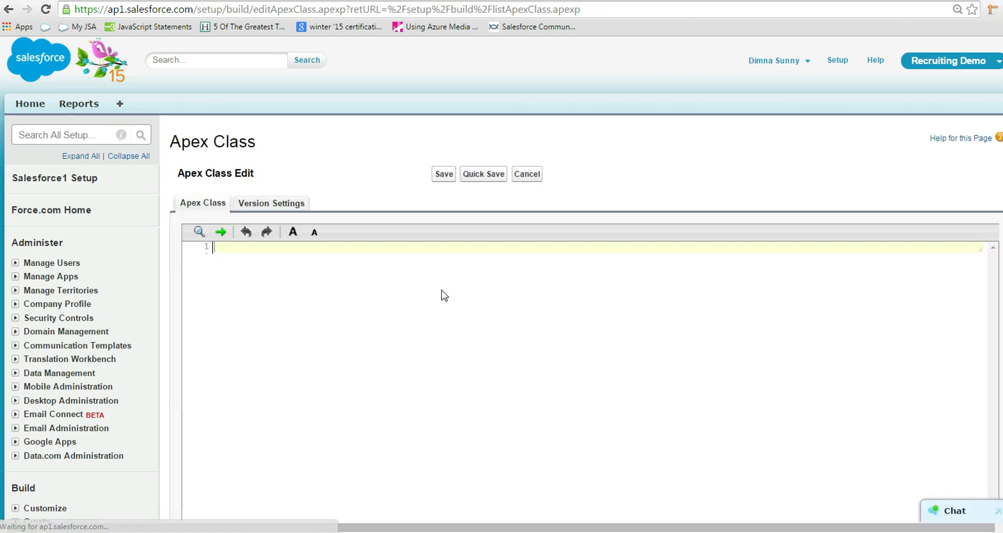
Step: Paste the SocialRegHandler code, save the class, and open the Linked In auth provider for editing
{"action": "key", "text": "ctrl+v"}
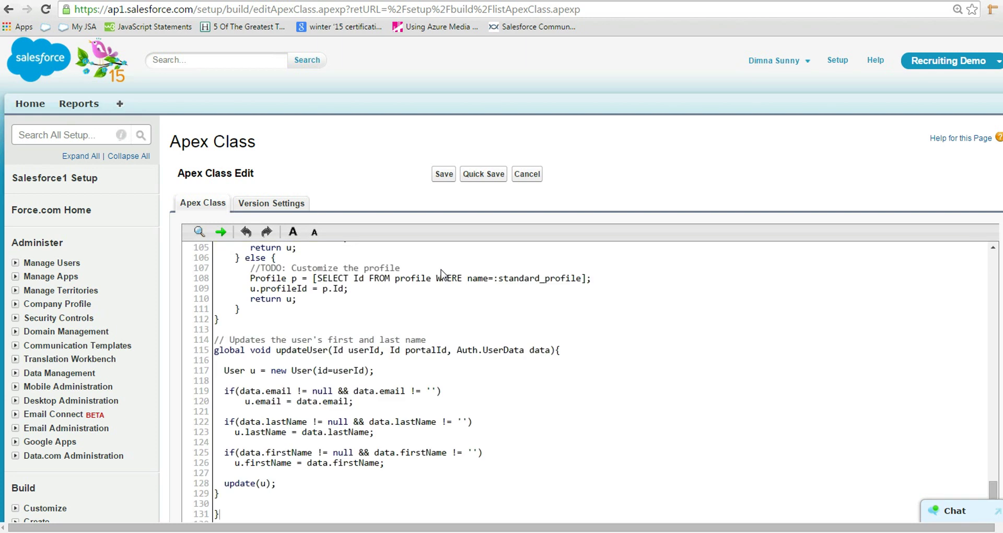
{"action": "scroll", "coordinate": [575, 313], "scroll_direction": "down", "scroll_amount": 2}
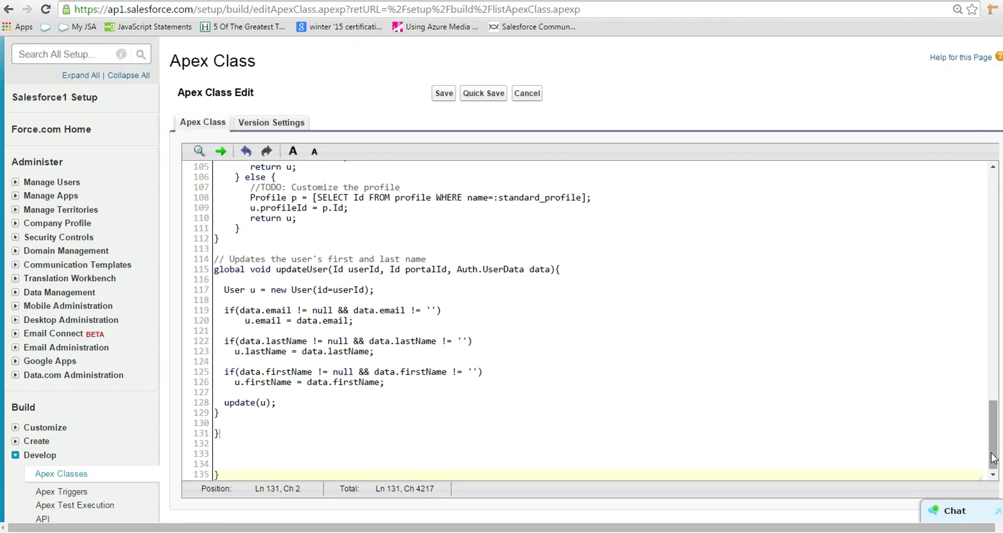
{"action": "left_click_drag", "start_coordinate": [991, 439], "coordinate": [989, 187]}
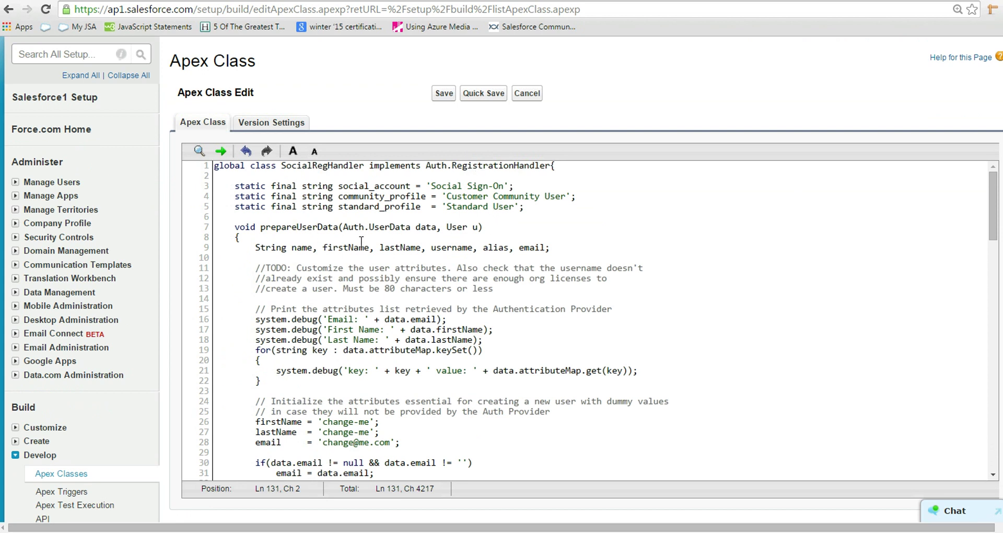
{"action": "scroll", "coordinate": [441, 265], "scroll_direction": "down", "scroll_amount": 6}
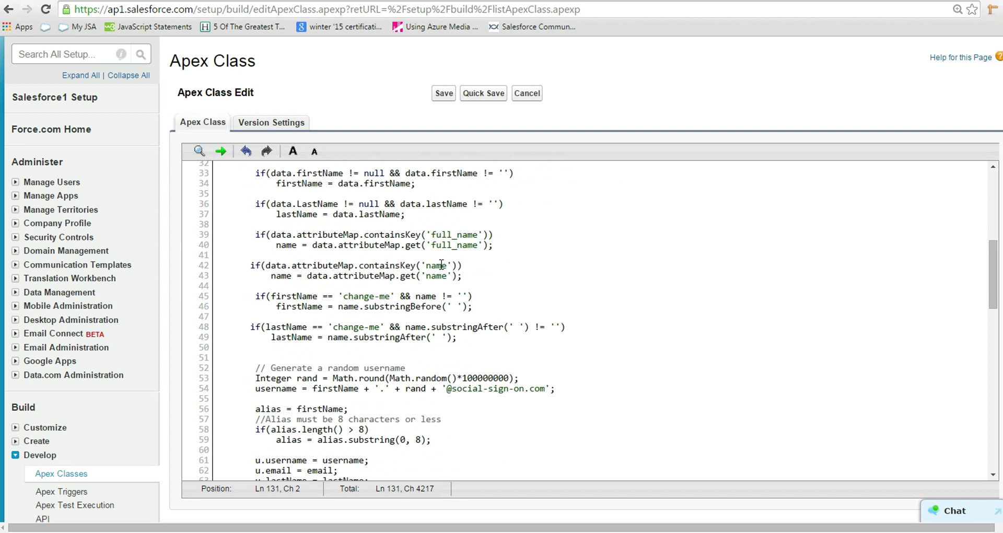
{"action": "scroll", "coordinate": [442, 264], "scroll_direction": "up", "scroll_amount": 3}
{"action": "scroll", "coordinate": [441, 264], "scroll_direction": "down", "scroll_amount": 5}
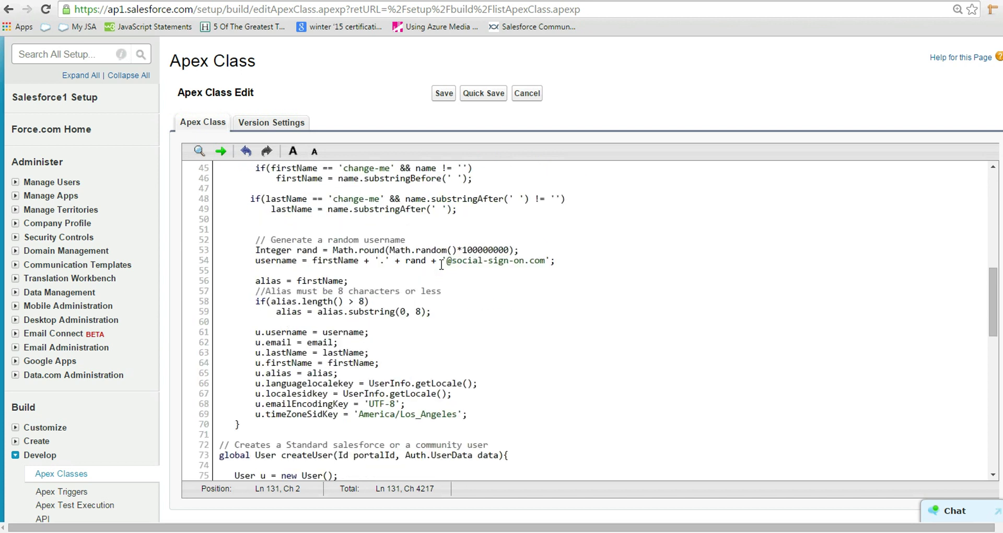
{"action": "scroll", "coordinate": [441, 265], "scroll_direction": "down", "scroll_amount": 1}
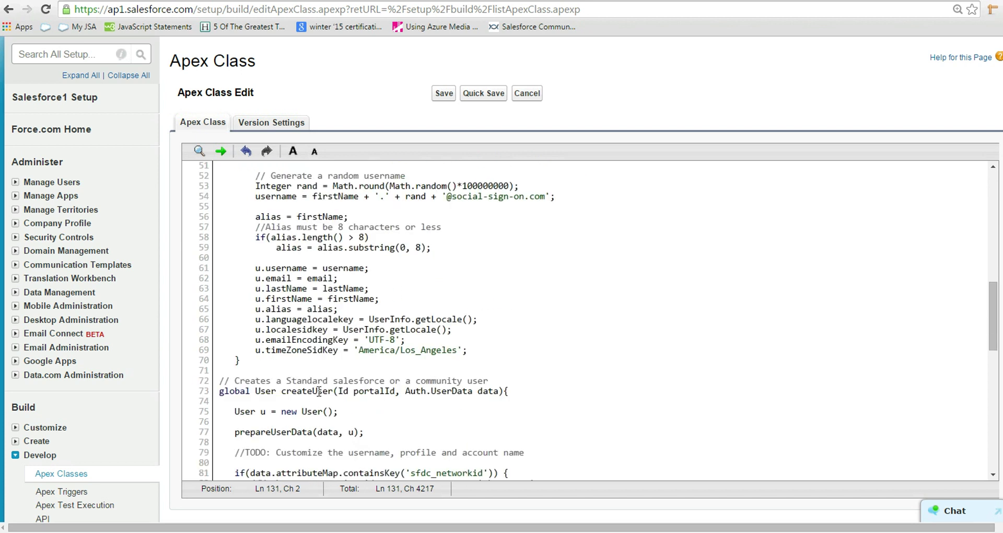
{"action": "scroll", "coordinate": [630, 382], "scroll_direction": "down", "scroll_amount": 2}
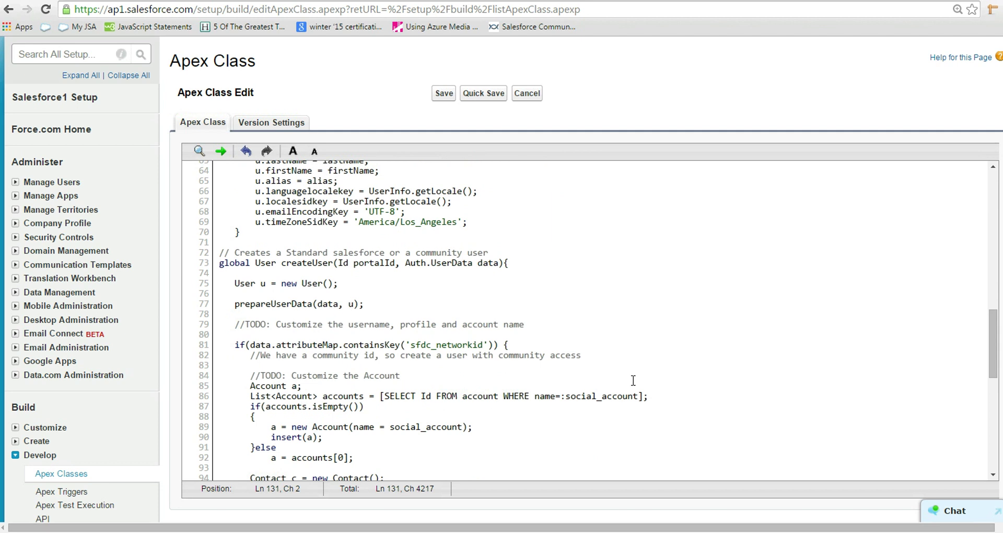
{"action": "scroll", "coordinate": [633, 381], "scroll_direction": "down", "scroll_amount": 7}
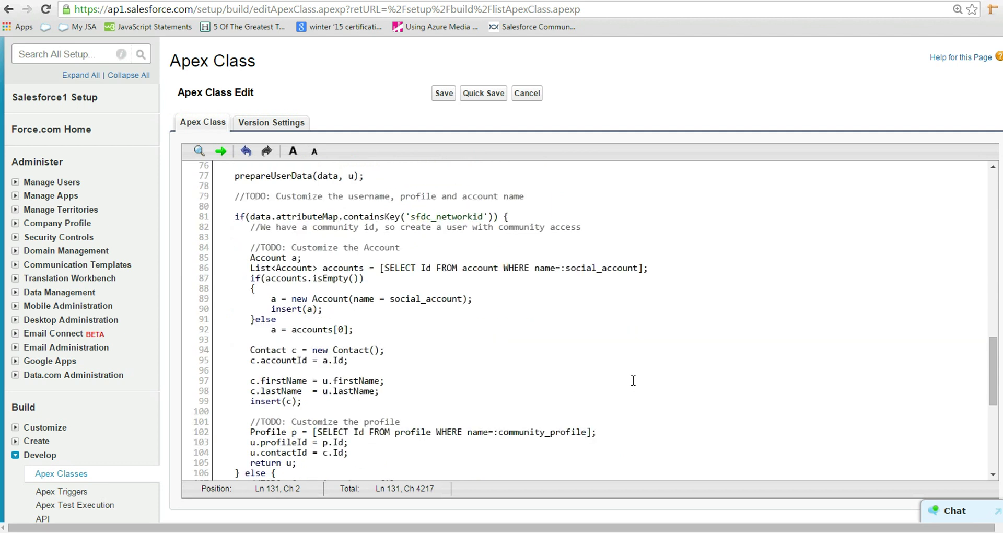
{"action": "scroll", "coordinate": [633, 381], "scroll_direction": "up", "scroll_amount": 6}
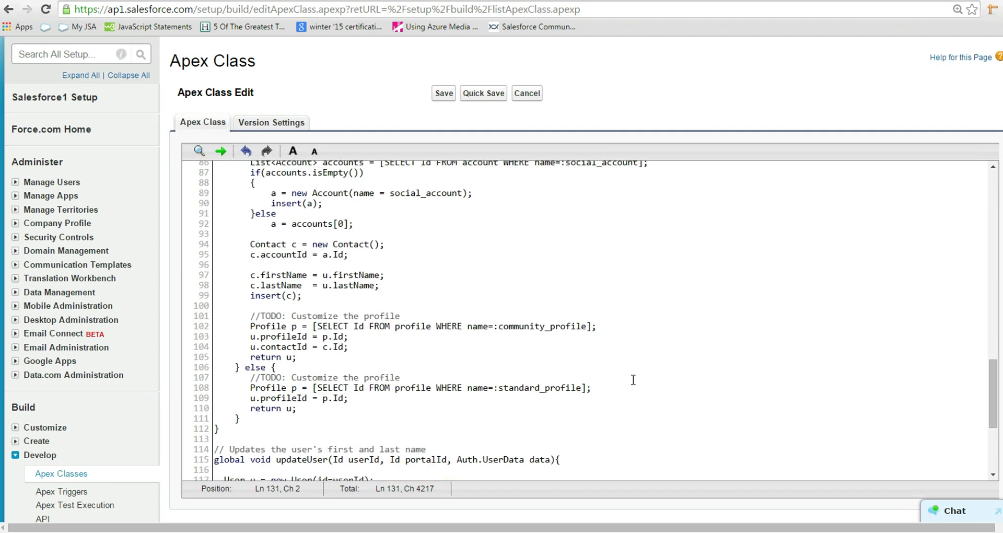
{"action": "left_click", "coordinate": [444, 95]}
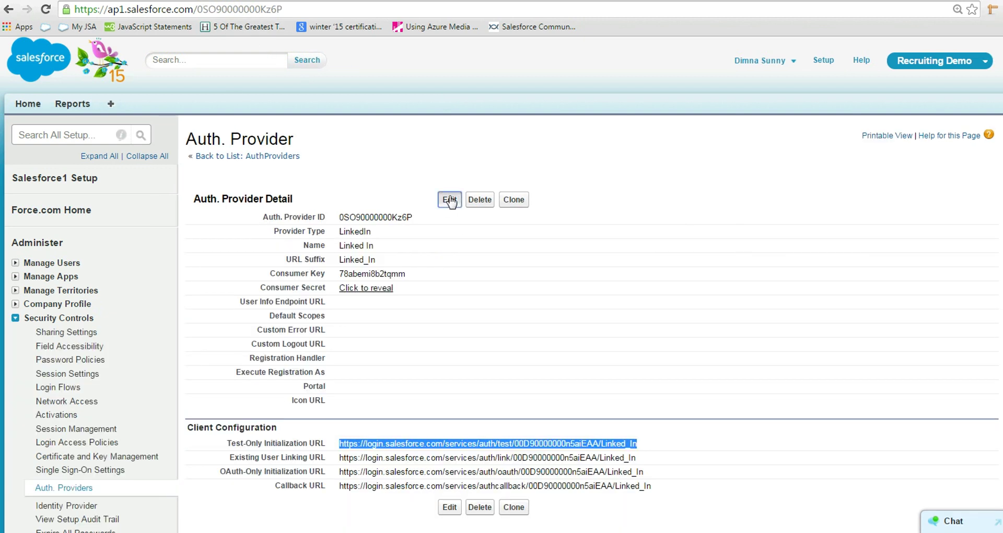
{"action": "left_click", "coordinate": [449, 198]}
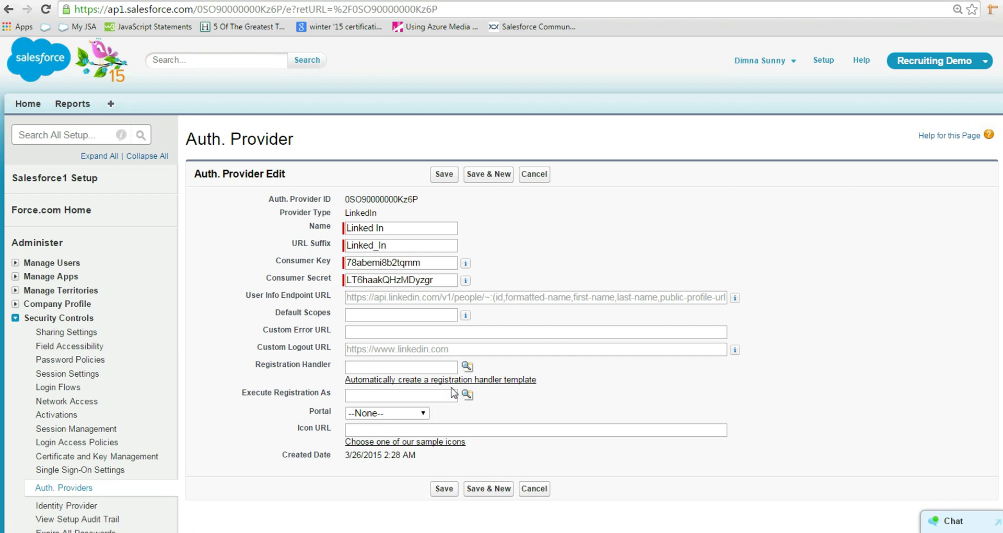
Step: Set SocialRegHandler as registration handler, execute registration as the admin user, and save
{"action": "left_click", "coordinate": [467, 366]}
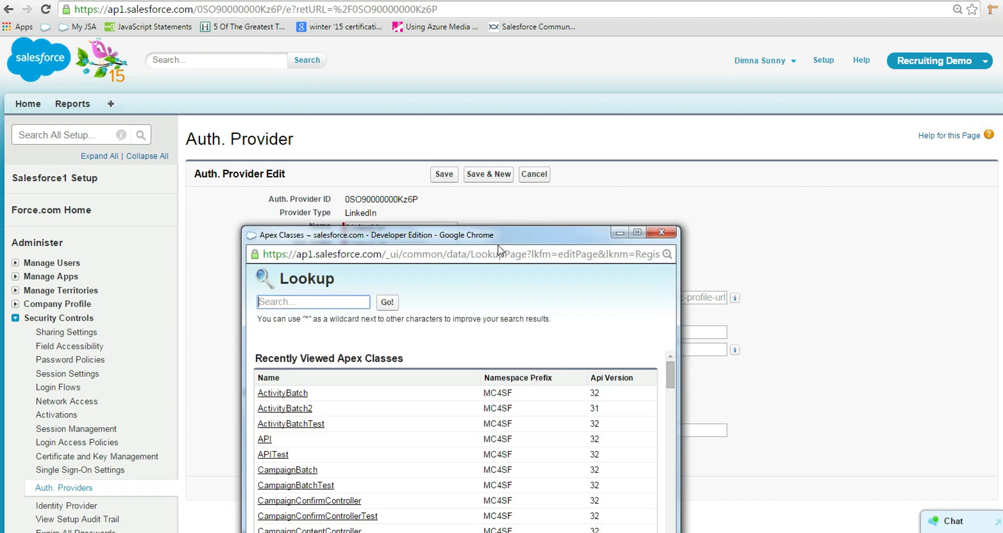
{"action": "left_click_drag", "start_coordinate": [500, 236], "coordinate": [548, 96]}
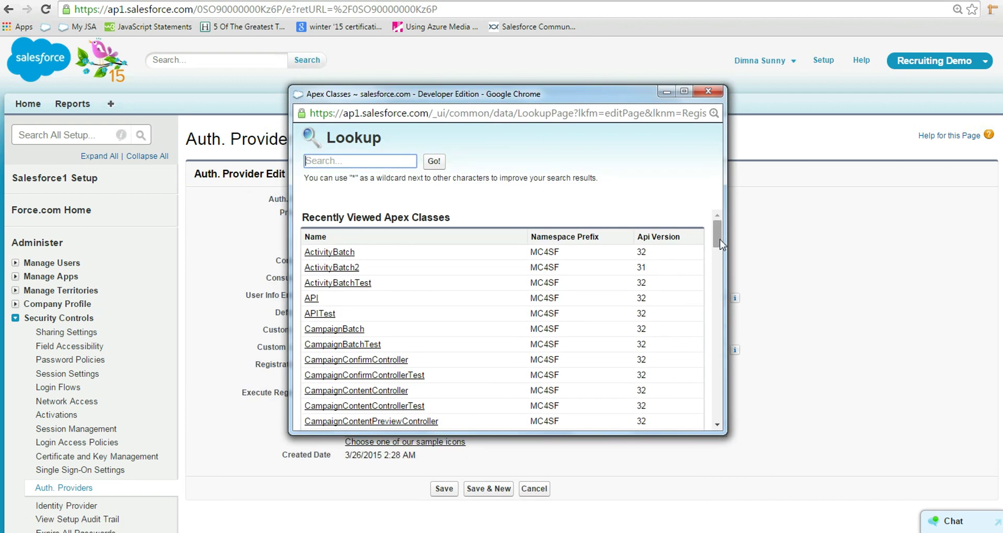
{"action": "left_click_drag", "start_coordinate": [722, 244], "coordinate": [717, 392]}
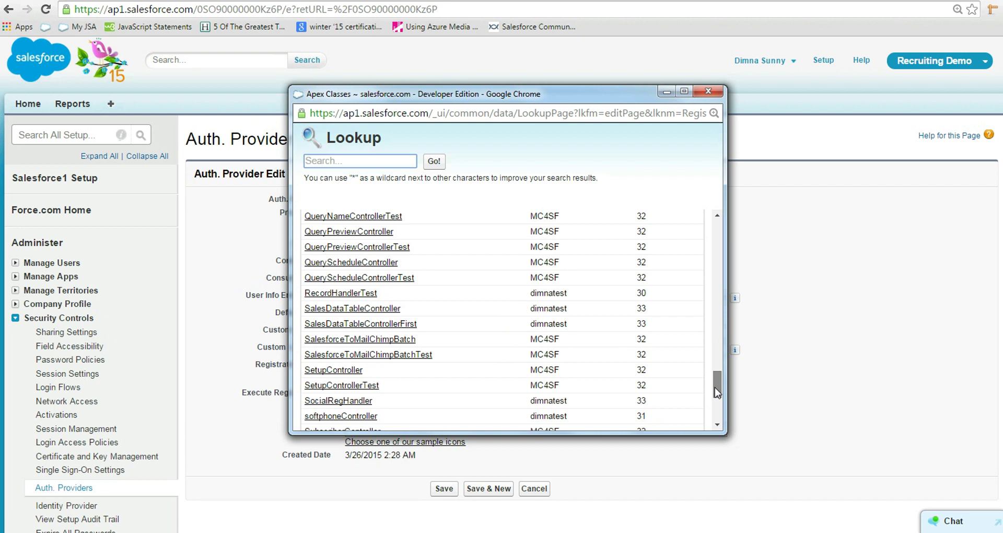
{"action": "left_click", "coordinate": [338, 401]}
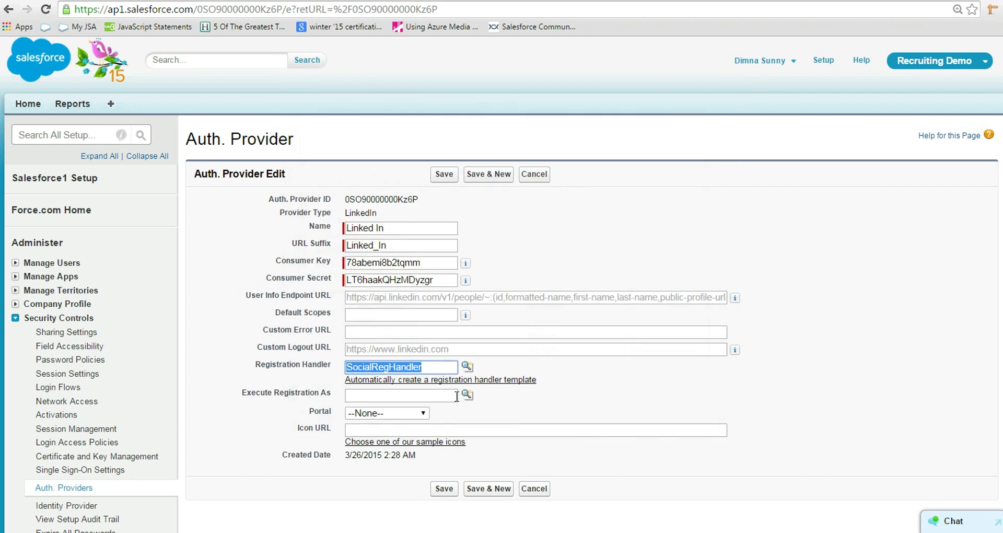
{"action": "left_click", "coordinate": [467, 395]}
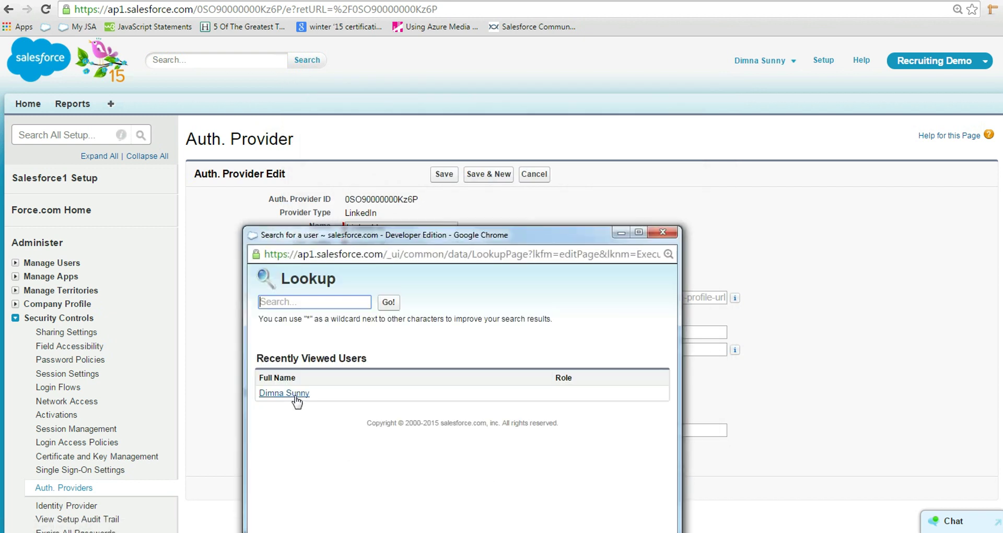
{"action": "left_click", "coordinate": [297, 395]}
{"action": "scroll", "coordinate": [703, 390], "scroll_direction": "down", "scroll_amount": 1}
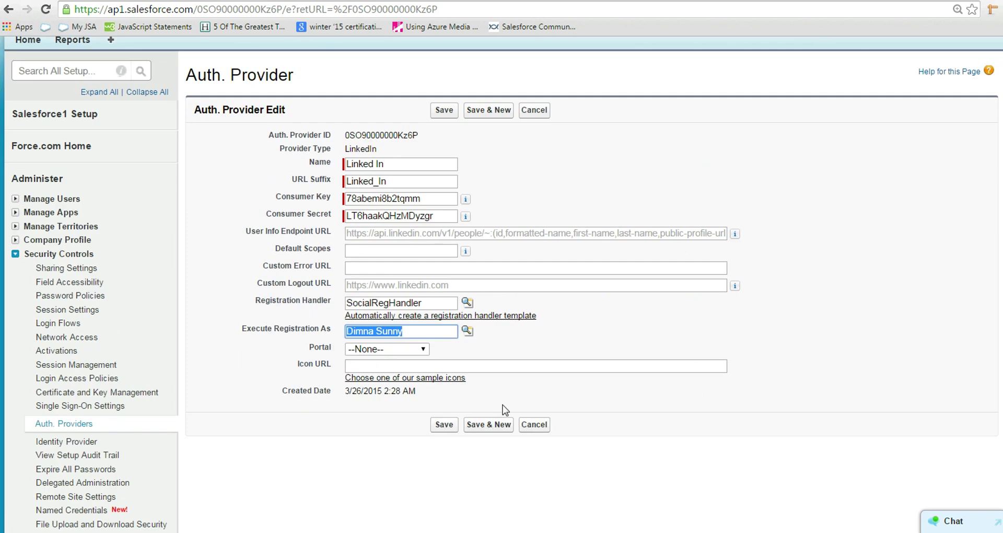
{"action": "left_click", "coordinate": [440, 426]}
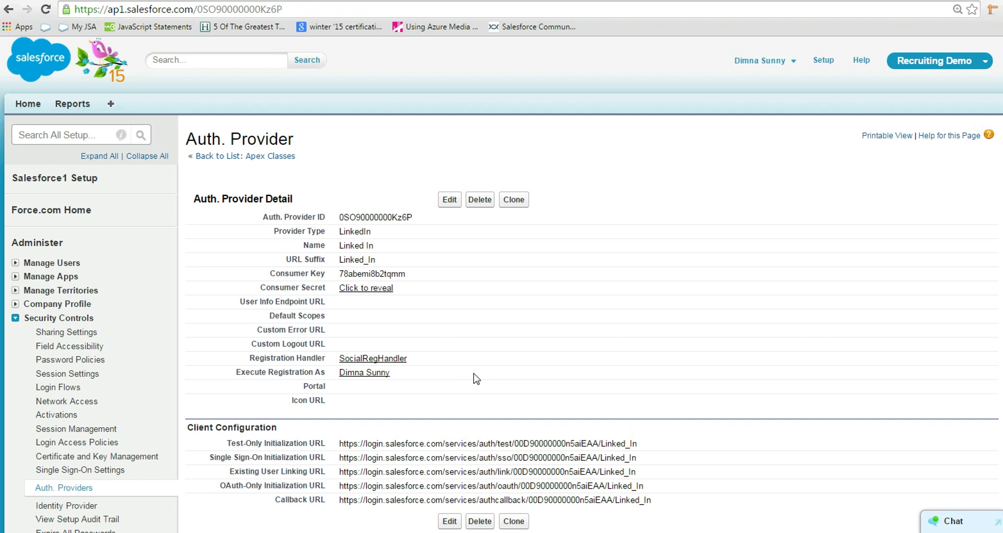
Step: On My Domain, enter the mydomainsinglesignon subdomain, confirm availability, and accept the terms
{"action": "left_click", "coordinate": [87, 137]}
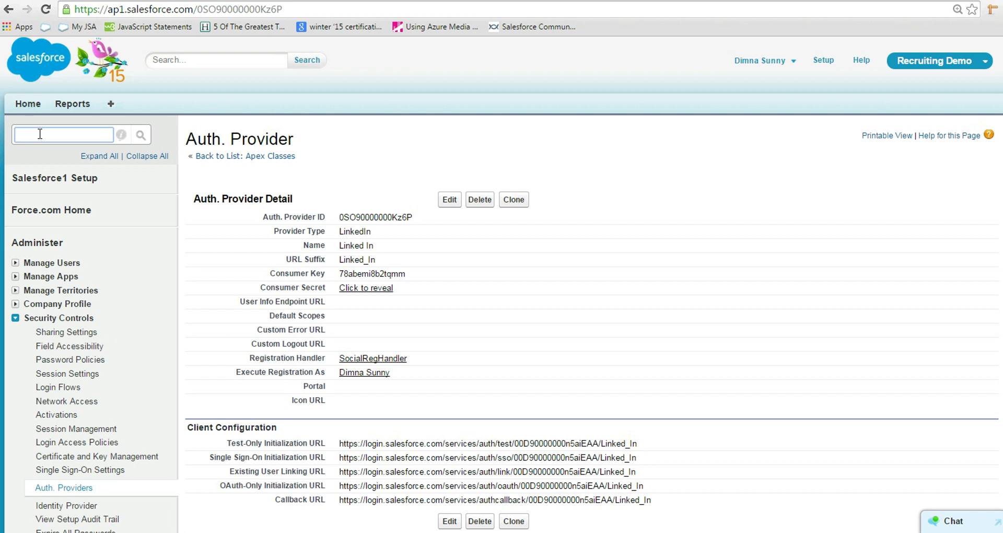
{"action": "type", "text": "dom"}
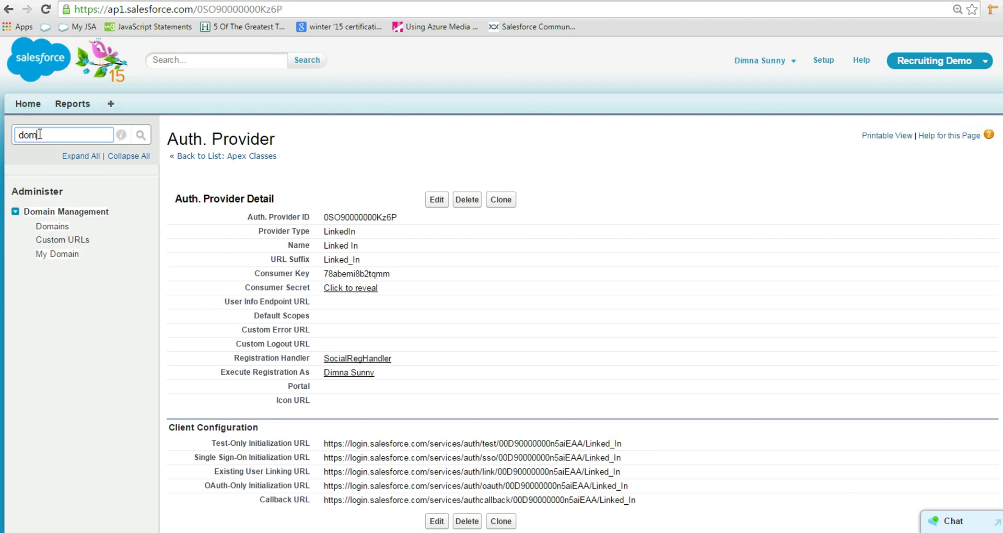
{"action": "left_click", "coordinate": [57, 253]}
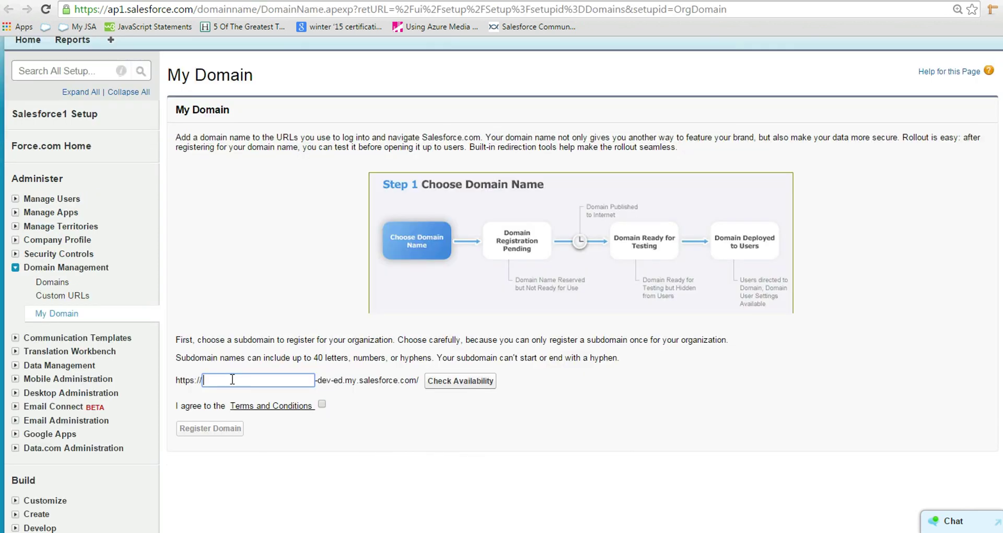
{"action": "type", "text": "mydomainsinglesignon"}
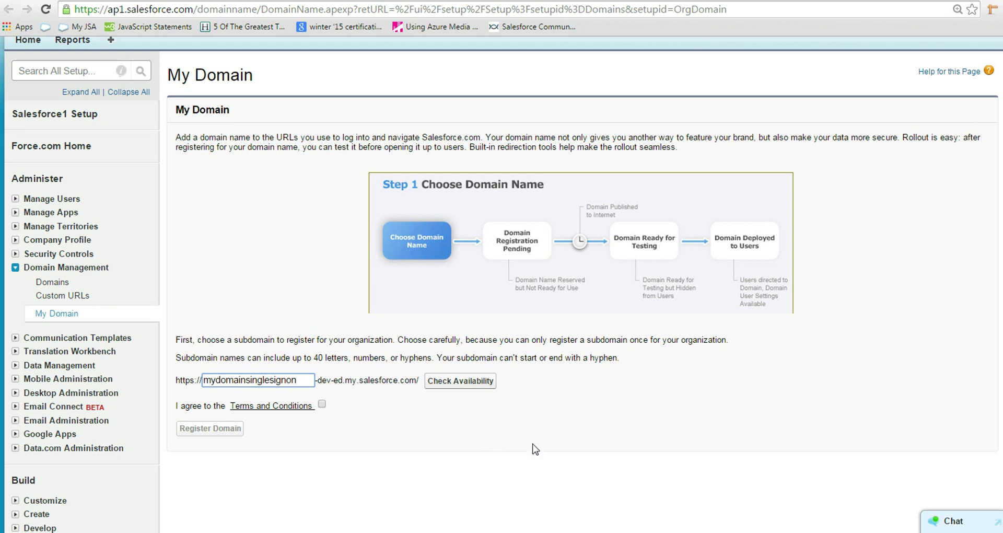
{"action": "left_click", "coordinate": [456, 384]}
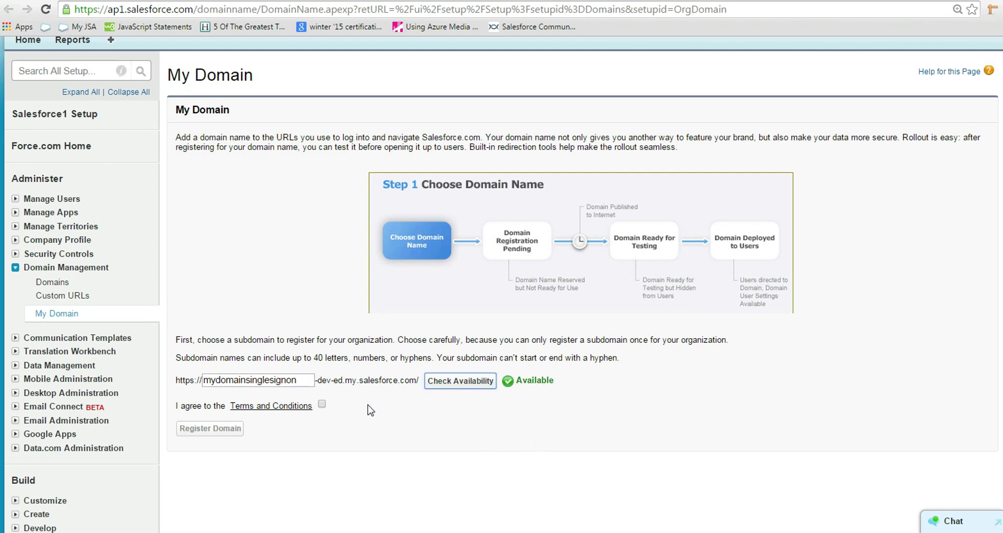
{"action": "left_click", "coordinate": [323, 405]}
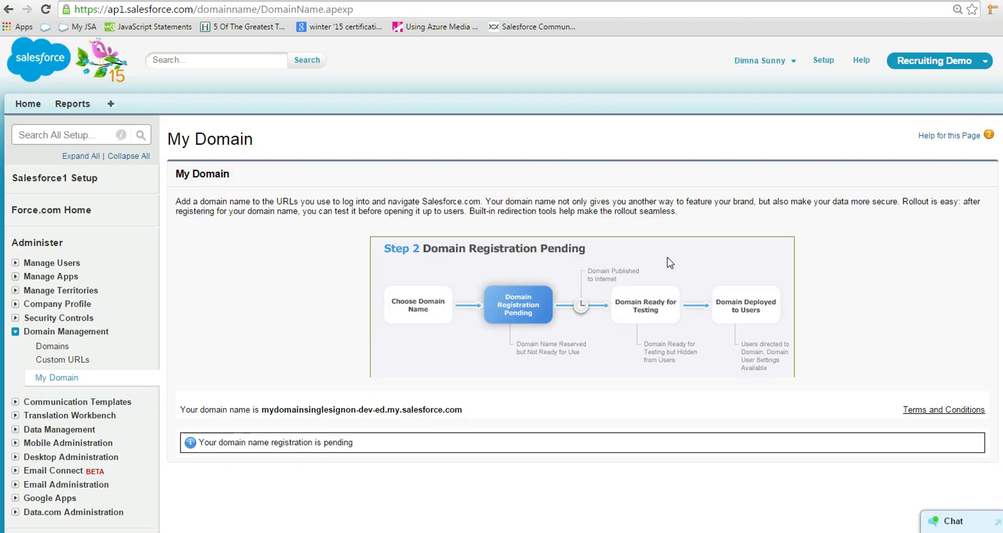
Step: Deploy the mydomainsinglesignon domain to all users, confirming the irreversible change
{"action": "scroll", "coordinate": [679, 258], "scroll_direction": "down", "scroll_amount": 2}
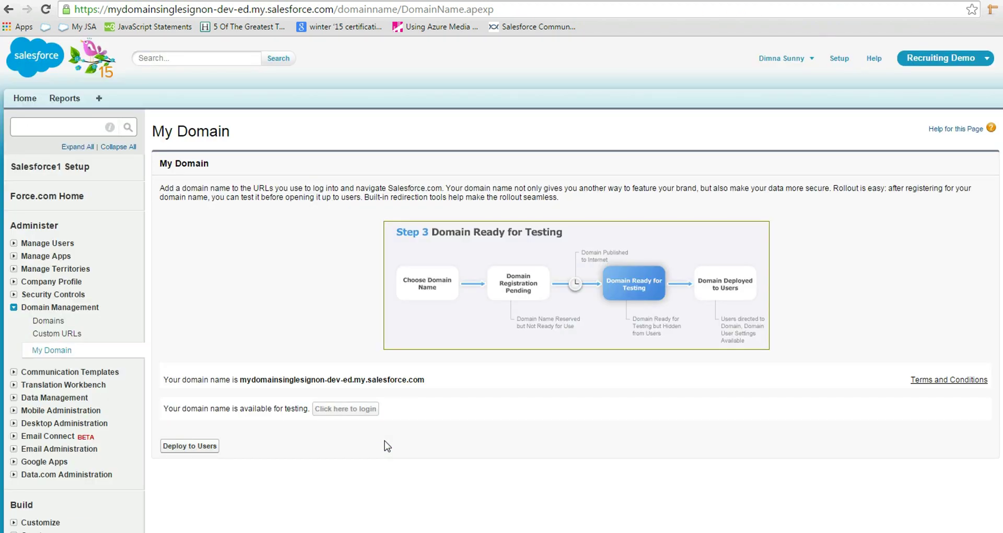
{"action": "left_click", "coordinate": [204, 449]}
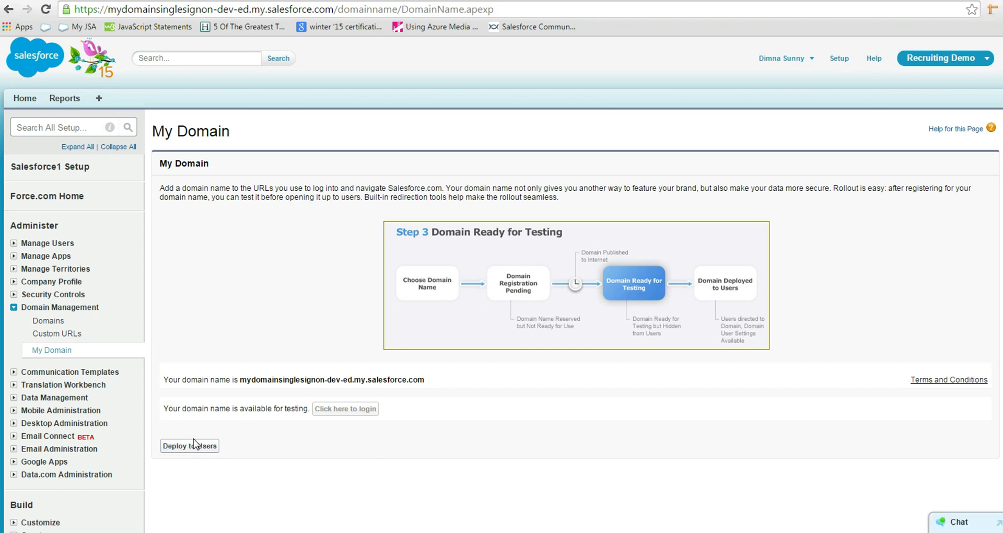
{"action": "left_click", "coordinate": [190, 448]}
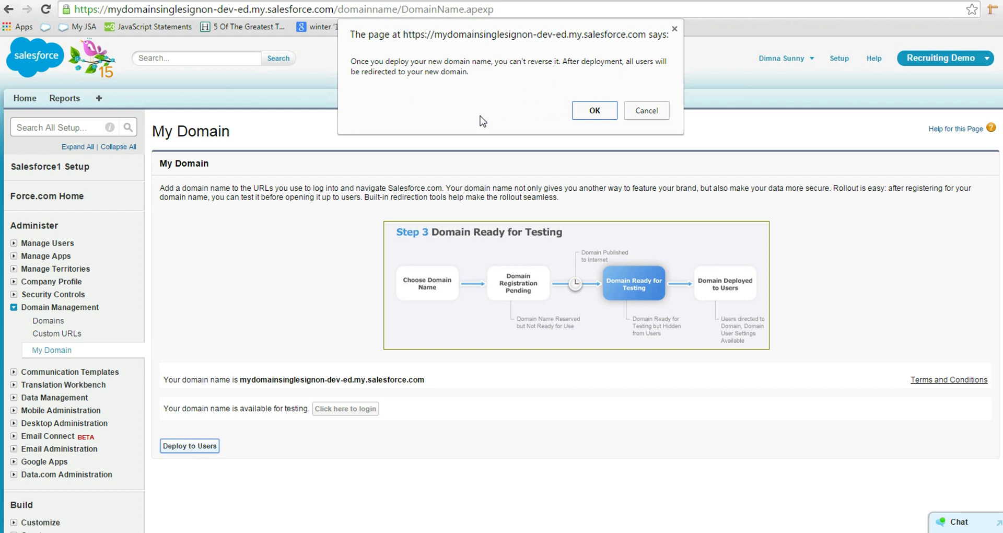
{"action": "left_click", "coordinate": [595, 111]}
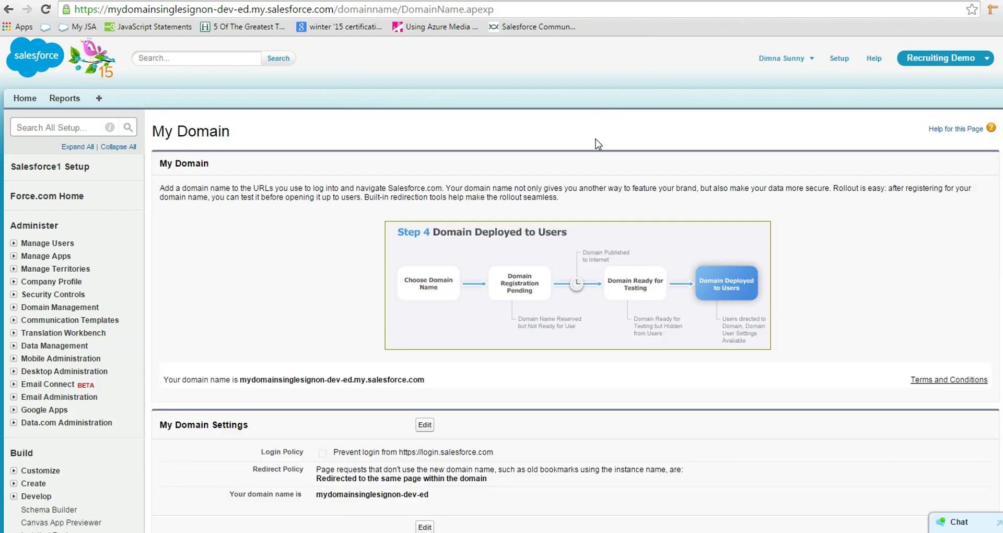
Step: Give the login page the Logo_Suyati_128 logo and a Linked In sign-on option, and save
{"action": "scroll", "coordinate": [606, 342], "scroll_direction": "down", "scroll_amount": 2}
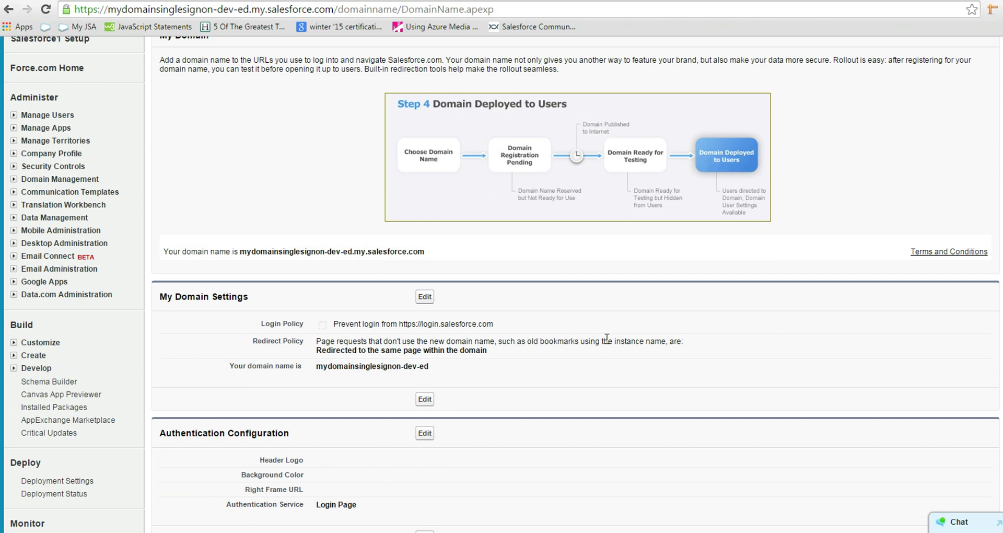
{"action": "scroll", "coordinate": [606, 340], "scroll_direction": "down", "scroll_amount": 2}
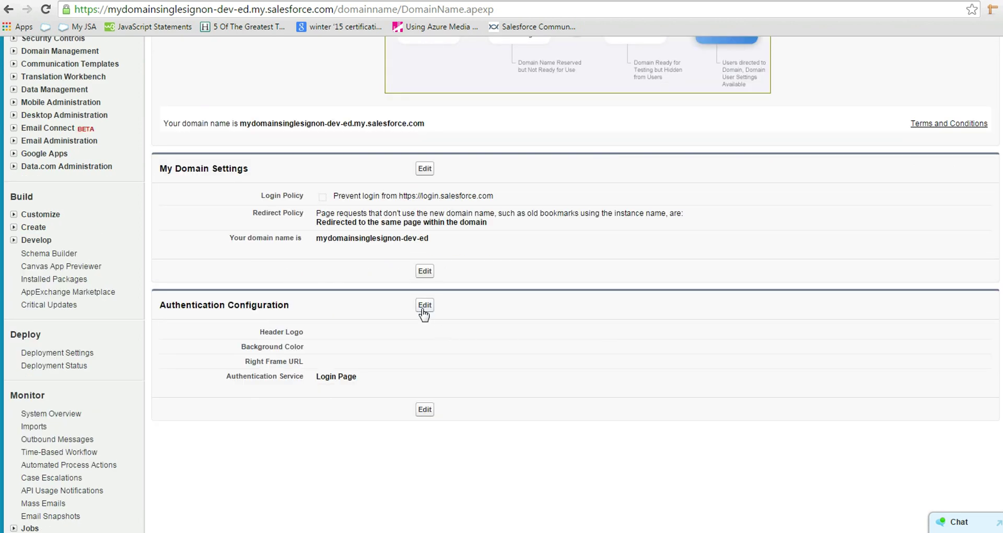
{"action": "left_click", "coordinate": [422, 310]}
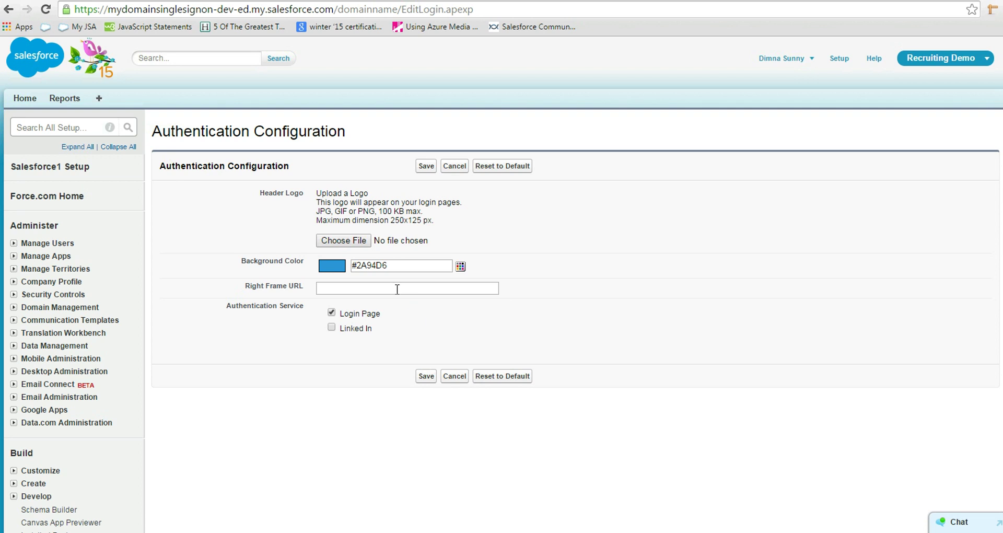
{"action": "left_click", "coordinate": [344, 242]}
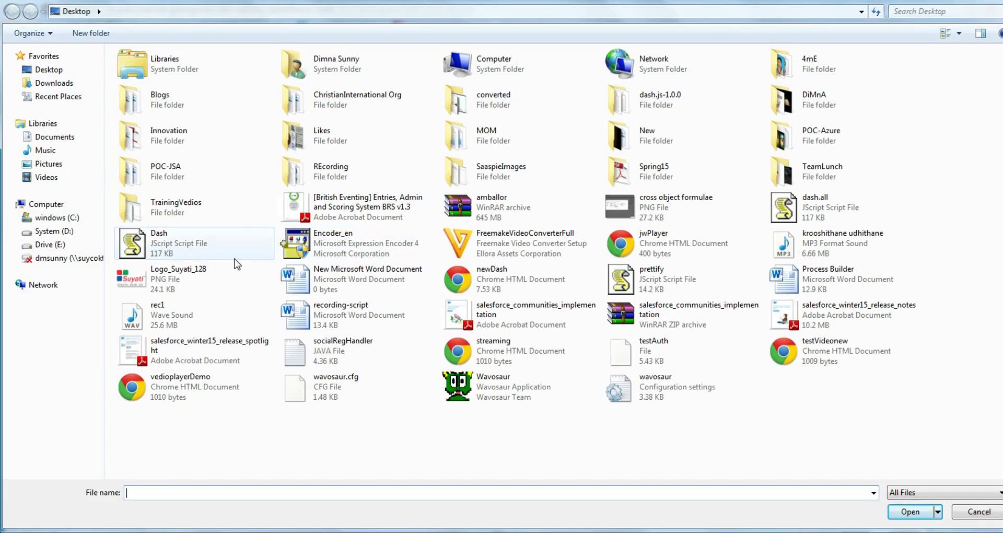
{"action": "left_click", "coordinate": [165, 278]}
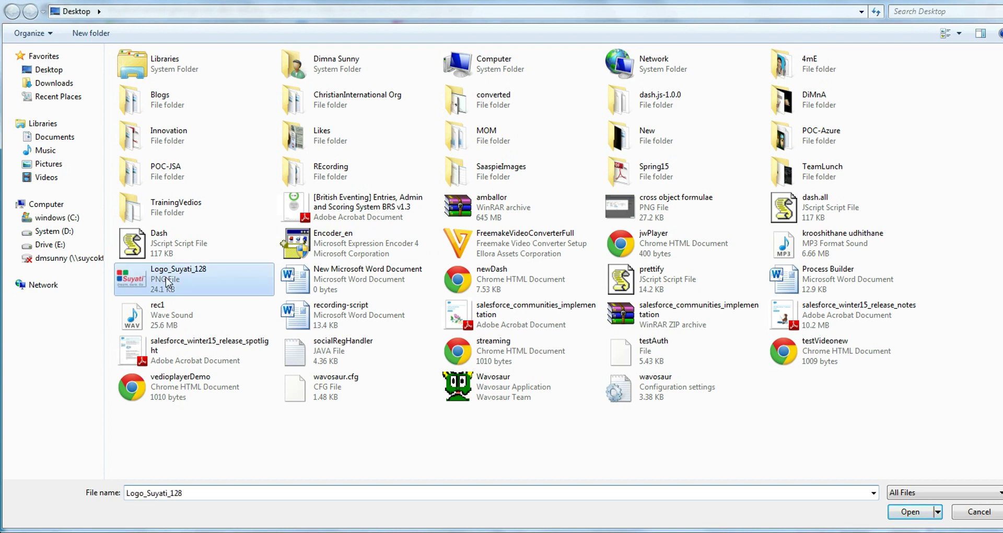
{"action": "left_click", "coordinate": [903, 514]}
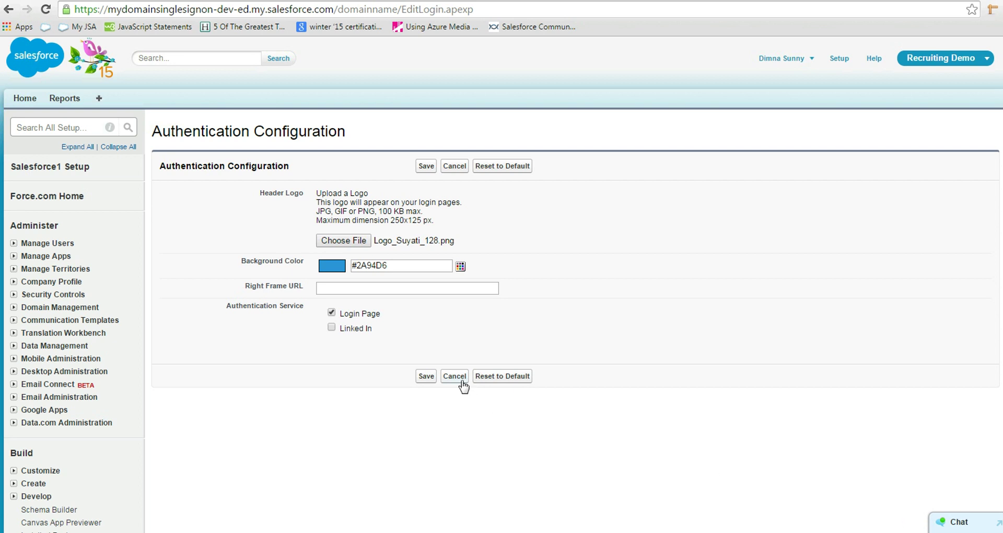
{"action": "left_click", "coordinate": [333, 330]}
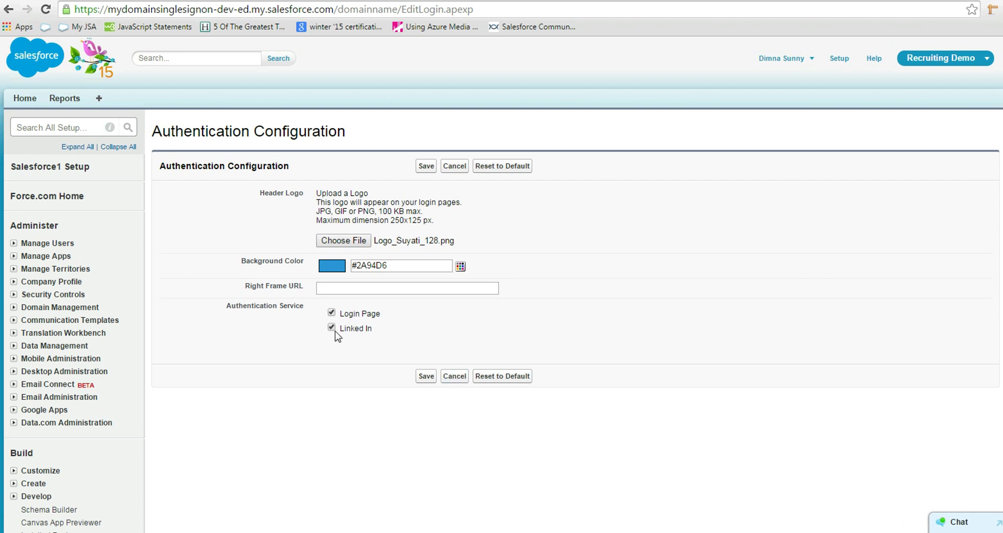
{"action": "left_click", "coordinate": [426, 377]}
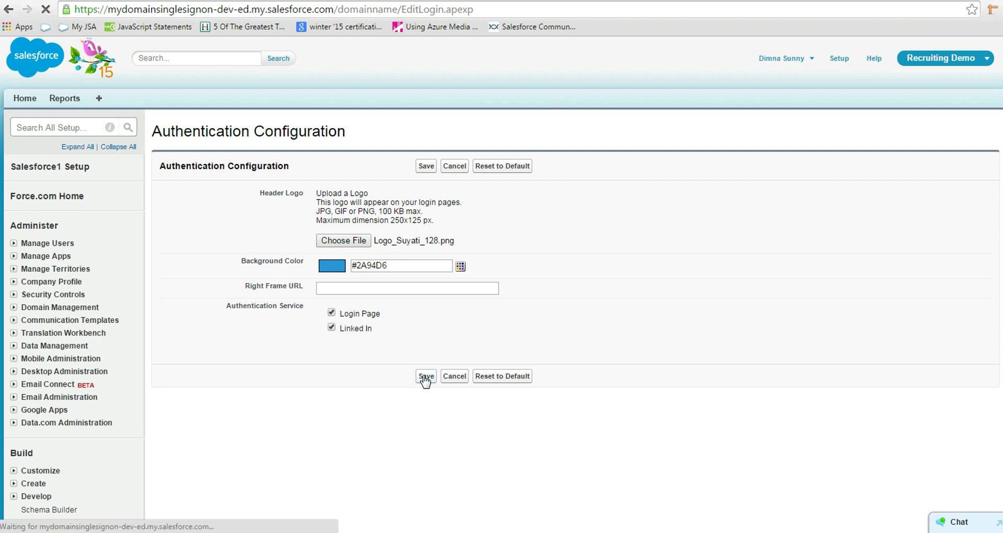
Step: Log out and start signing in with Linked In from the branded login page
{"action": "left_click", "coordinate": [811, 62]}
{"action": "left_click", "coordinate": [782, 128]}
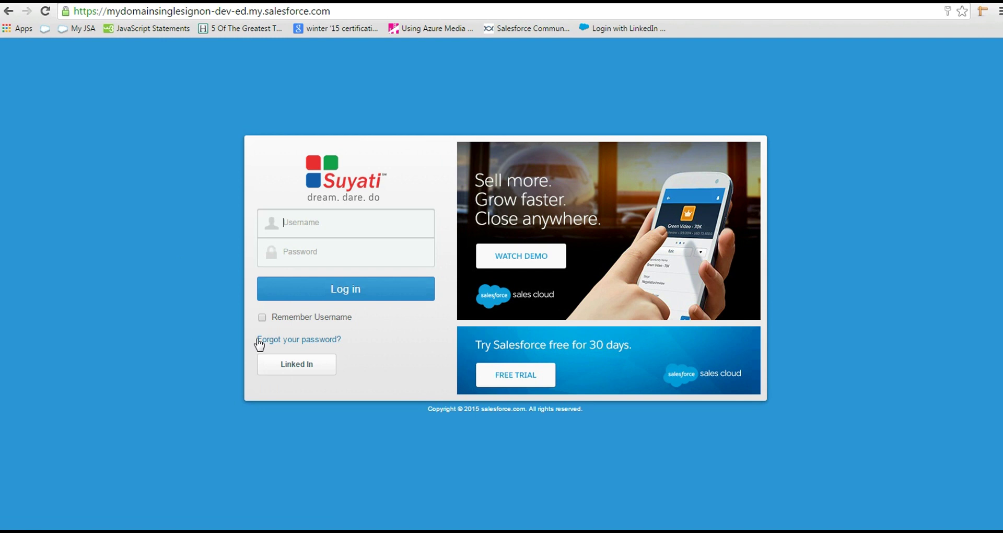
{"action": "left_click", "coordinate": [293, 368]}
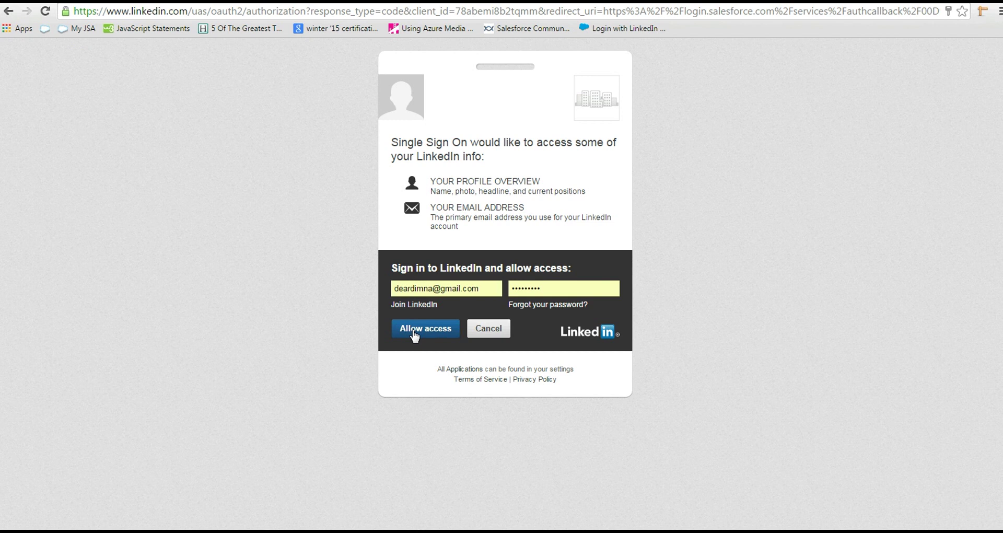
Step: Allow the Single Sign On app access to the LinkedIn profile
{"action": "left_click", "coordinate": [415, 336]}
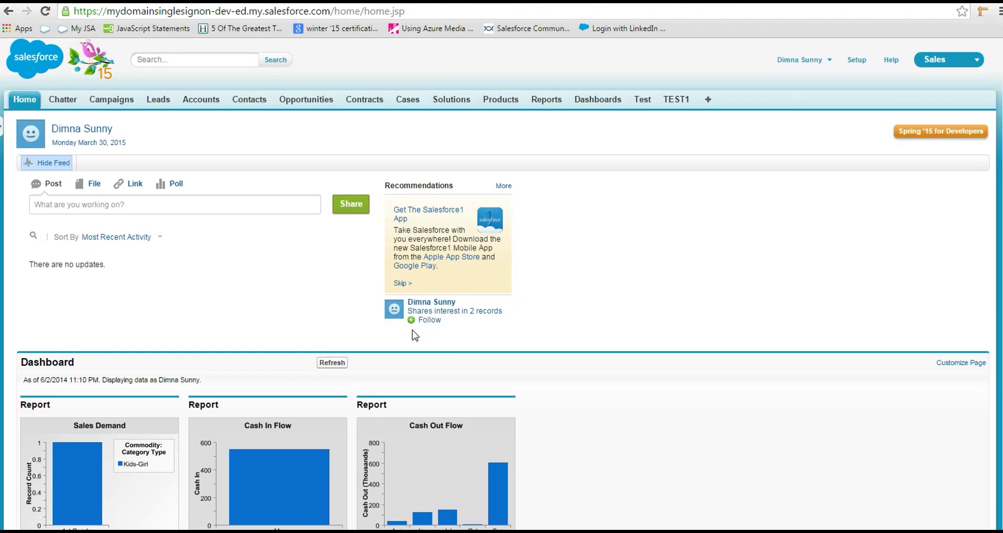
Step: Go to Setup and expand Manage Users in the sidebar
{"action": "left_click", "coordinate": [857, 61]}
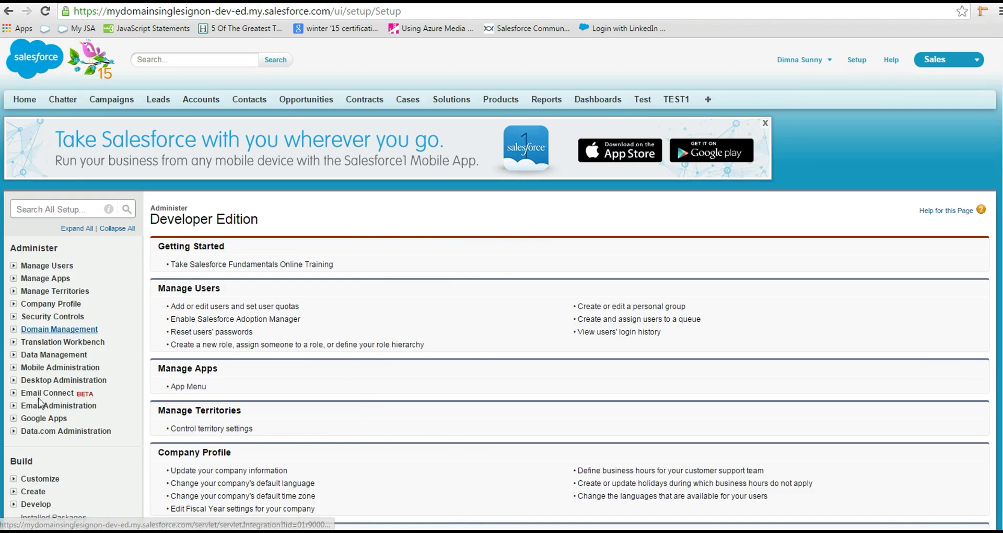
{"action": "scroll", "coordinate": [86, 423], "scroll_direction": "down", "scroll_amount": 3}
{"action": "scroll", "coordinate": [49, 335], "scroll_direction": "up", "scroll_amount": 2}
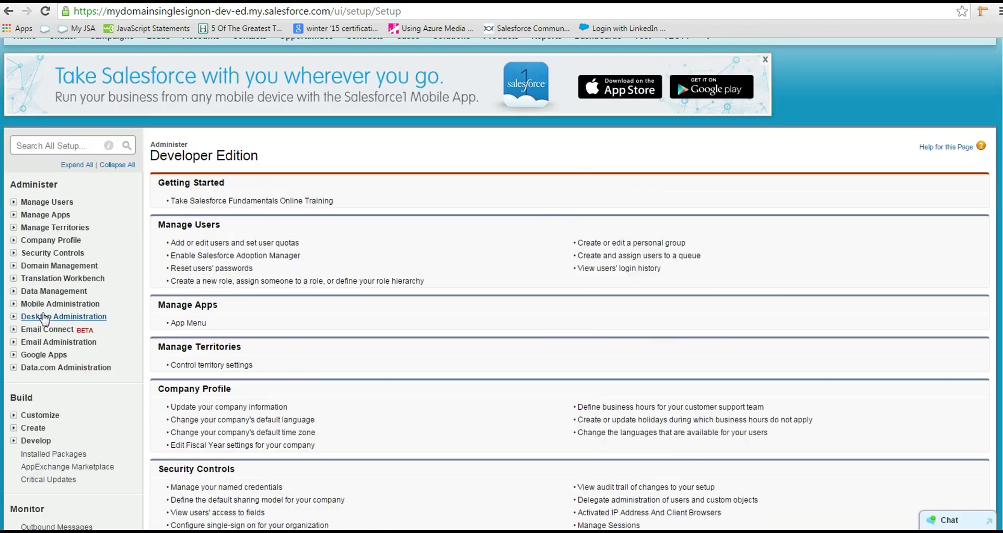
{"action": "left_click", "coordinate": [13, 202]}
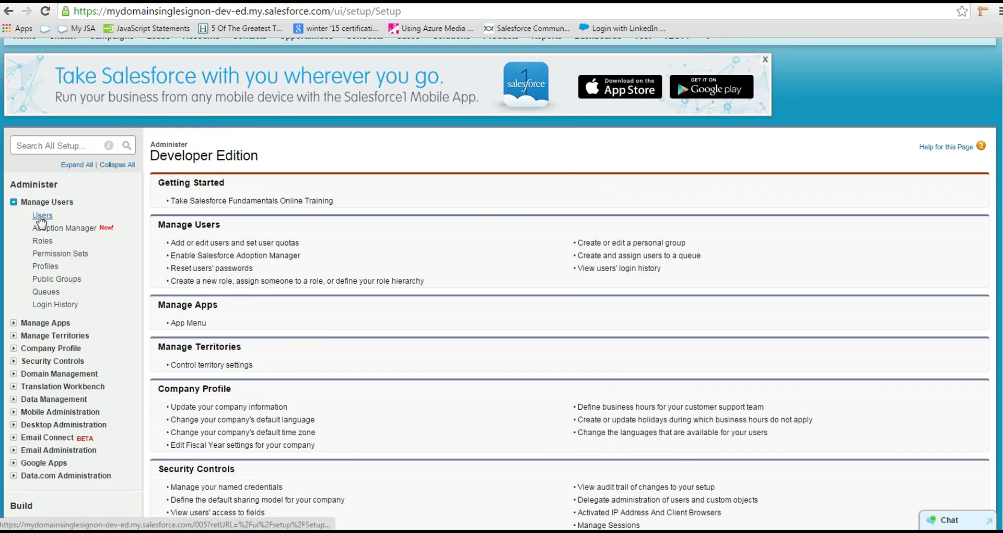